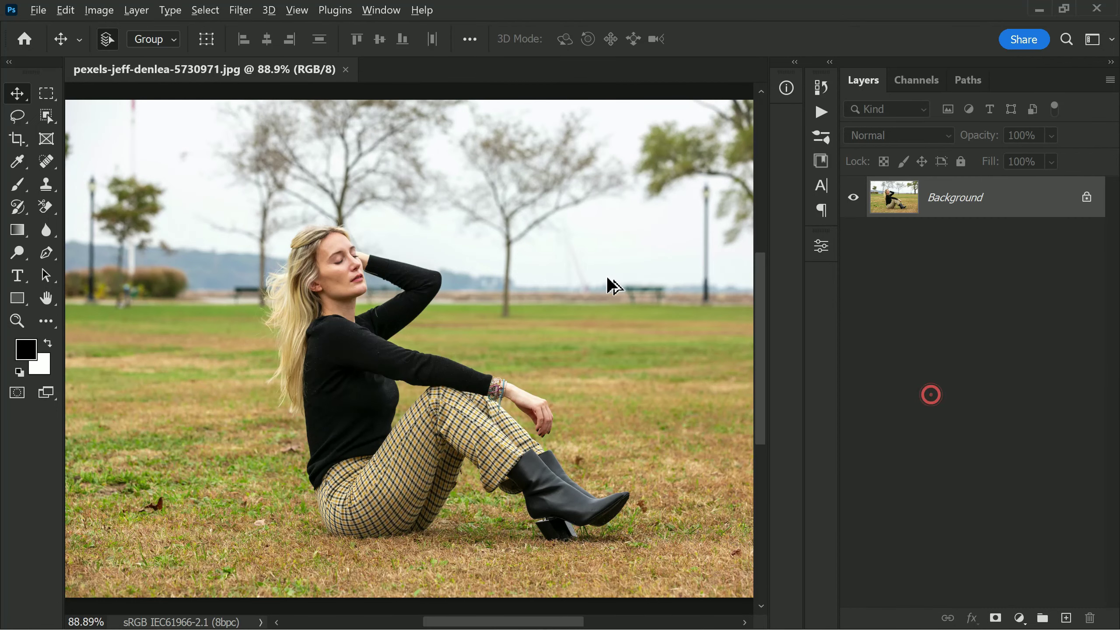
# Step: Duplicate the Background layer as Background copy and launch Filter > Neural Filters
pyautogui.scroll(-2, 586, 292)
pyautogui.hscroll(2, 549, 621)
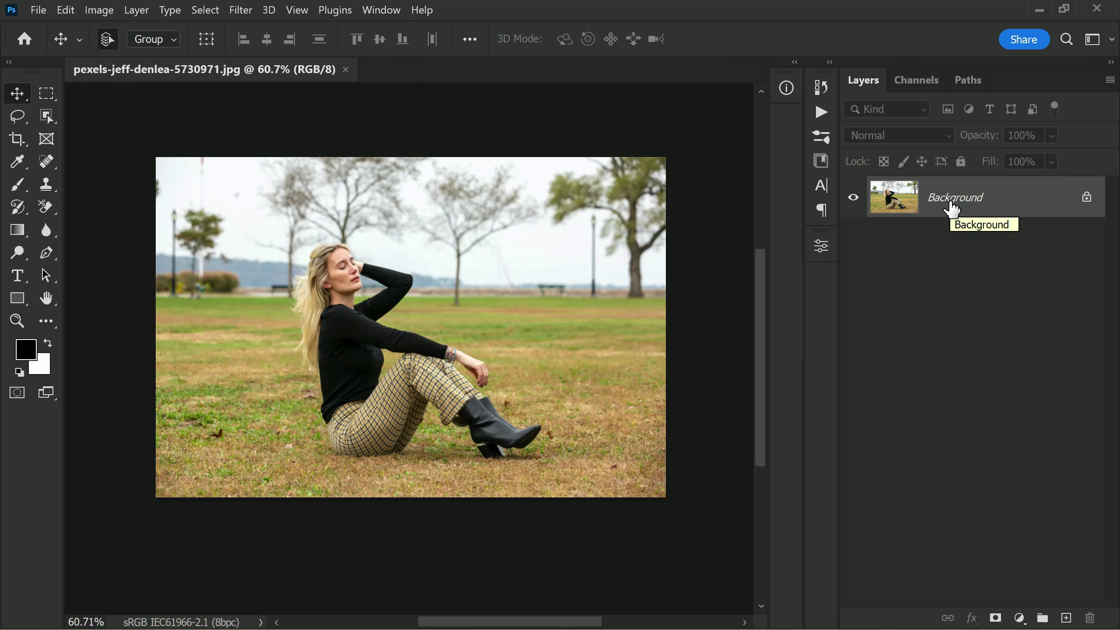
pyautogui.rightClick(951, 208)
pyautogui.click(1061, 243)
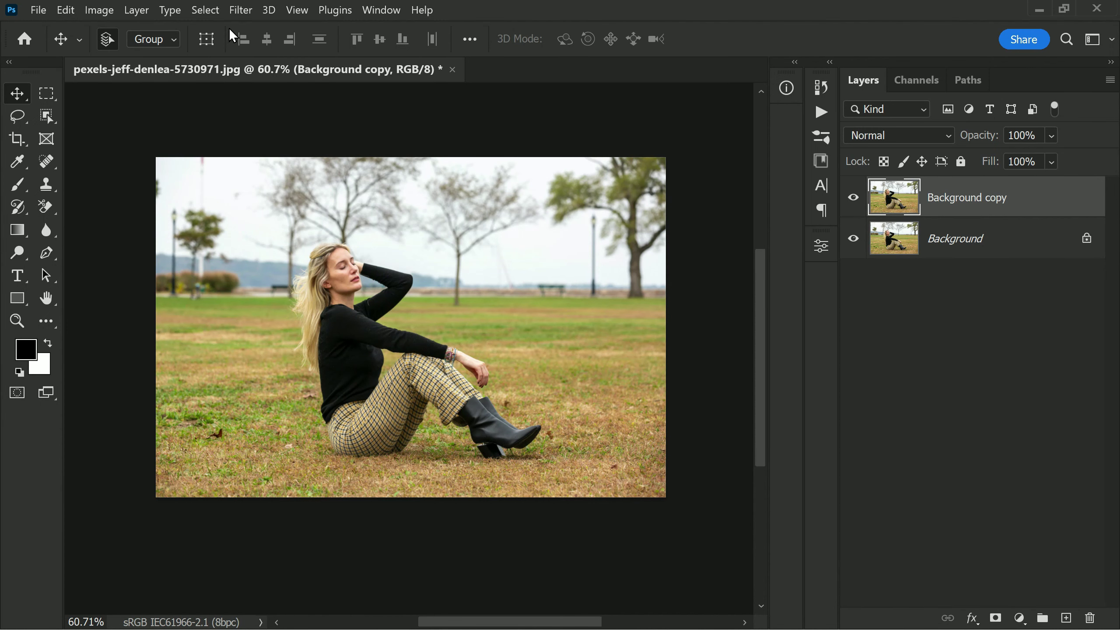
pyautogui.click(241, 10)
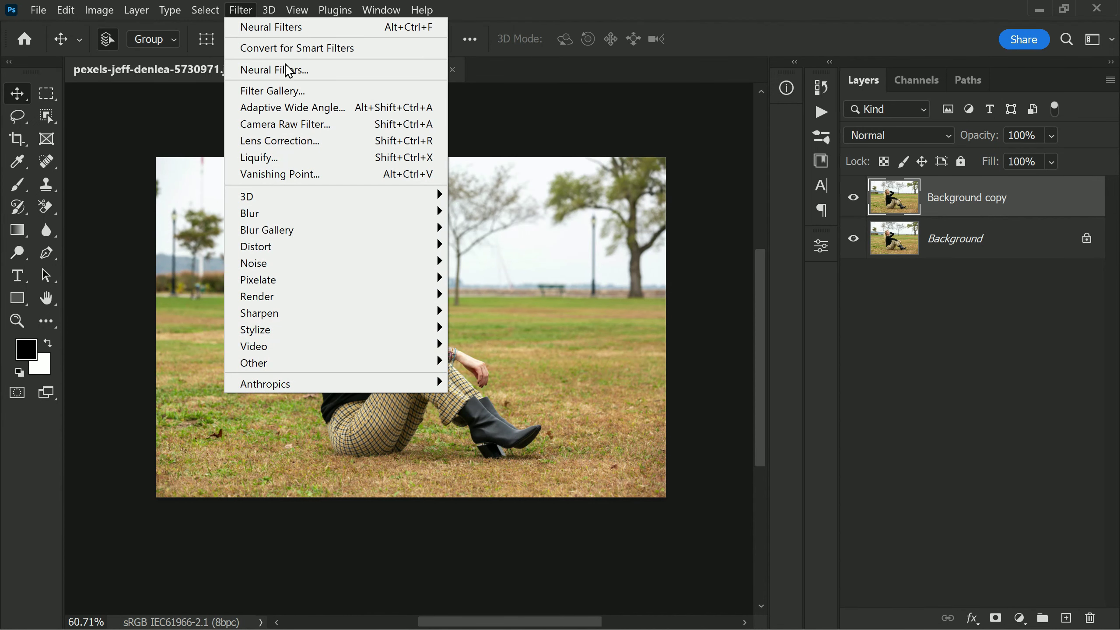
pyautogui.click(336, 70)
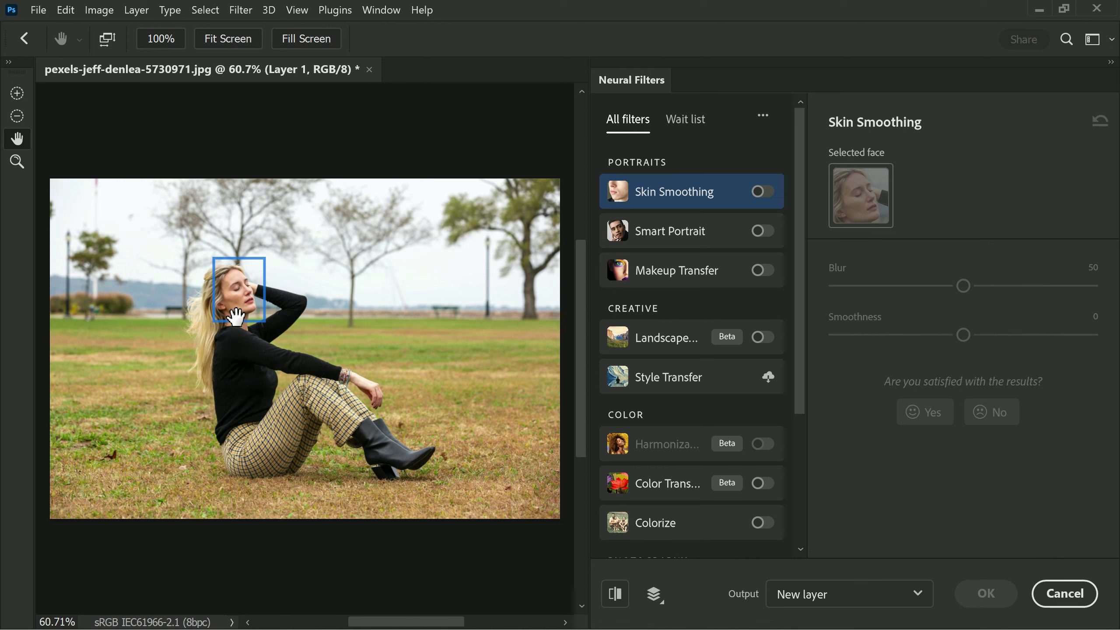
# Step: Switch on Depth Blur in the Photography group of the Neural Filters list
pyautogui.scroll(-5, 681, 383)
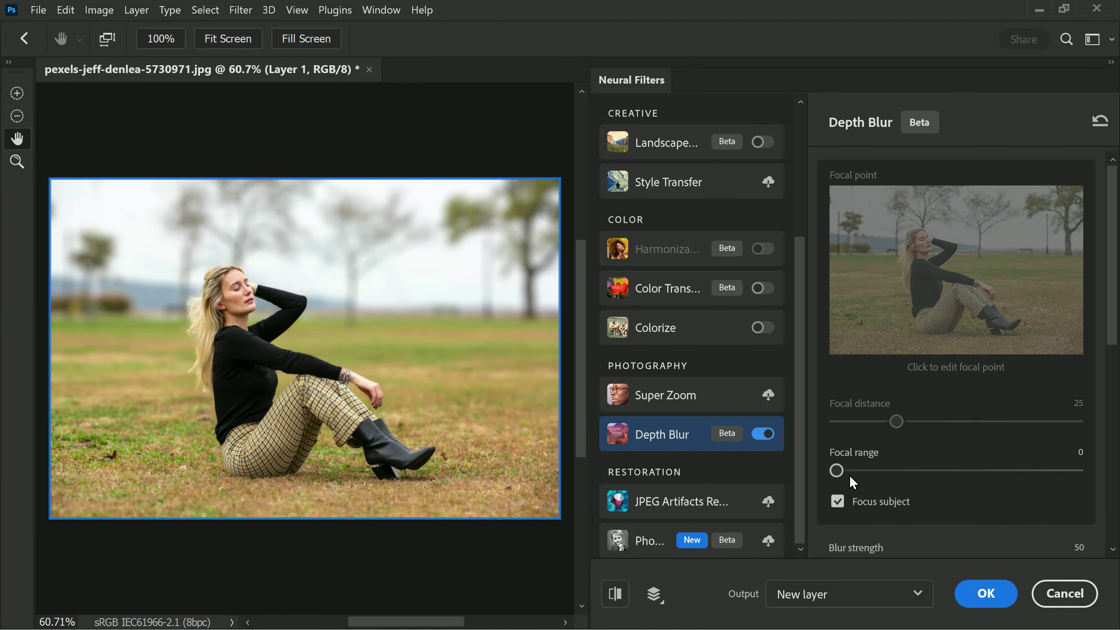
pyautogui.scroll(-3, 891, 501)
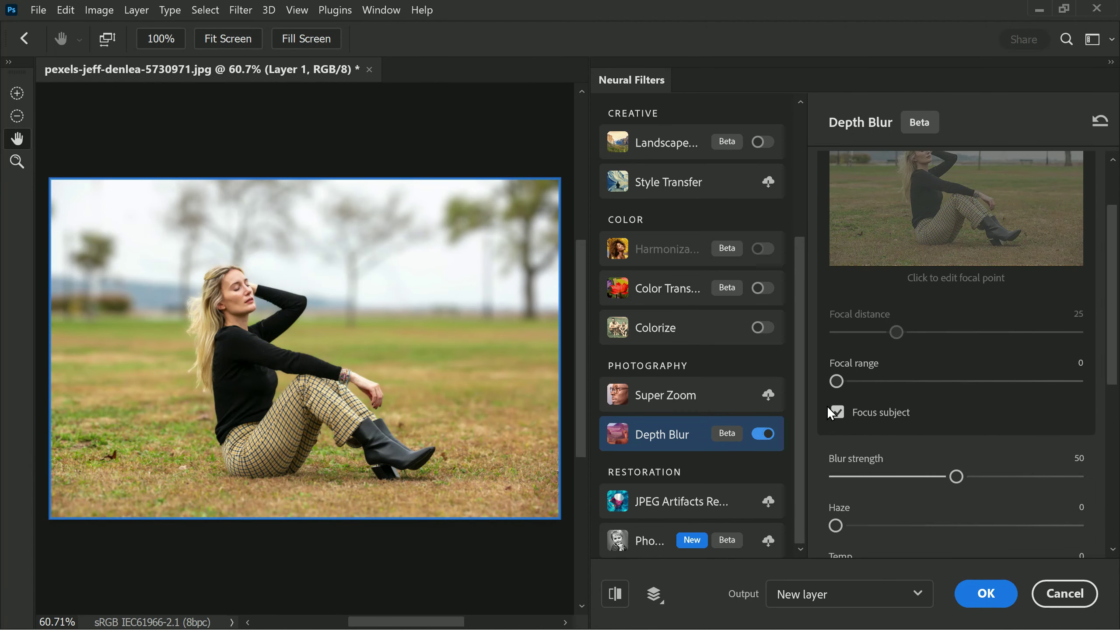
# Step: Place the Depth Blur focal point on the woman's face, with Focus subject re-enabled
pyautogui.click(837, 412)
pyautogui.scroll(2, 926, 407)
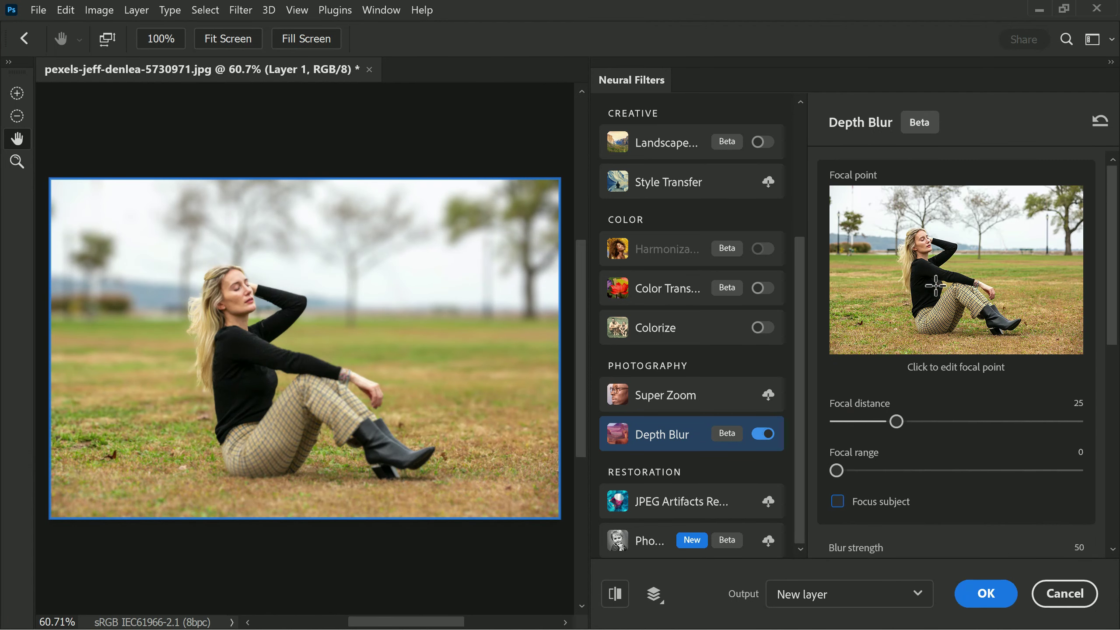
pyautogui.click(923, 244)
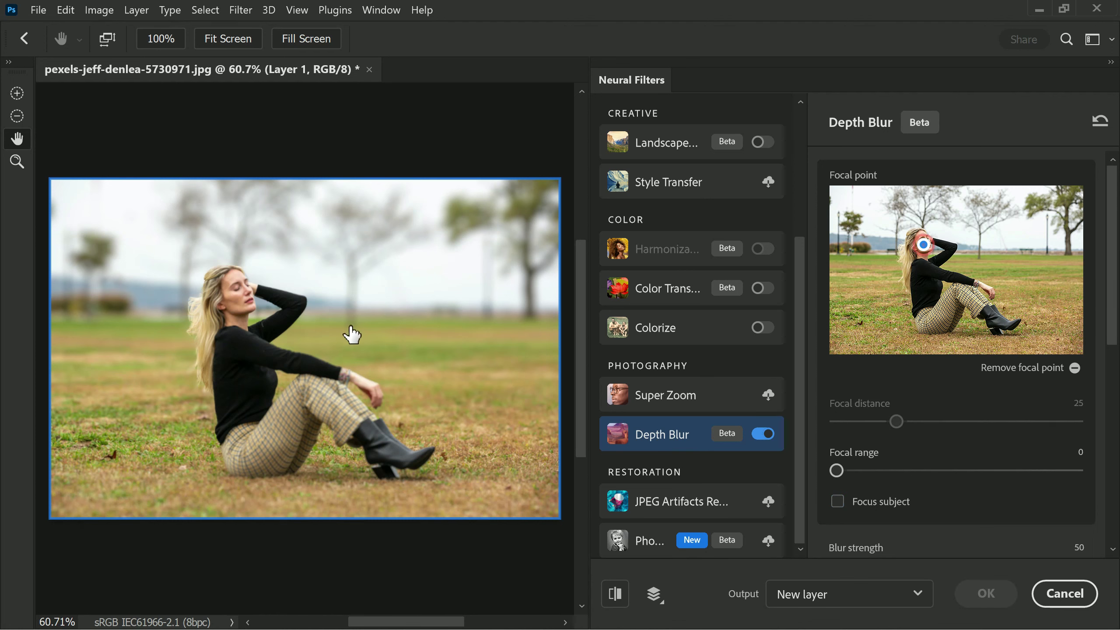
pyautogui.scroll(5, 239, 341)
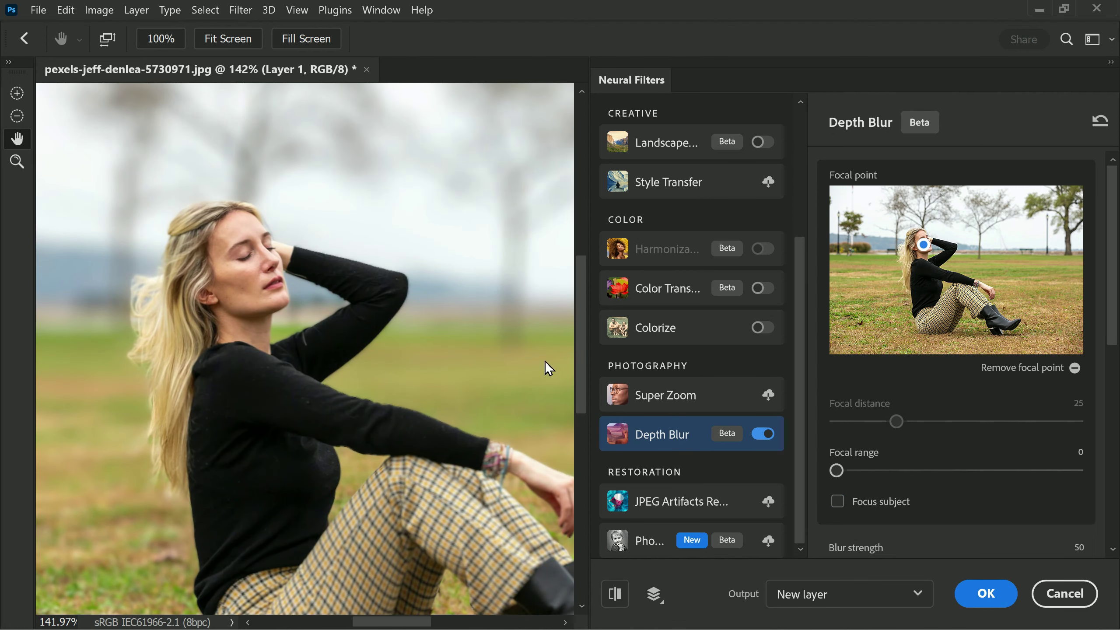
pyautogui.moveTo(586, 349); pyautogui.dragTo(580, 392)
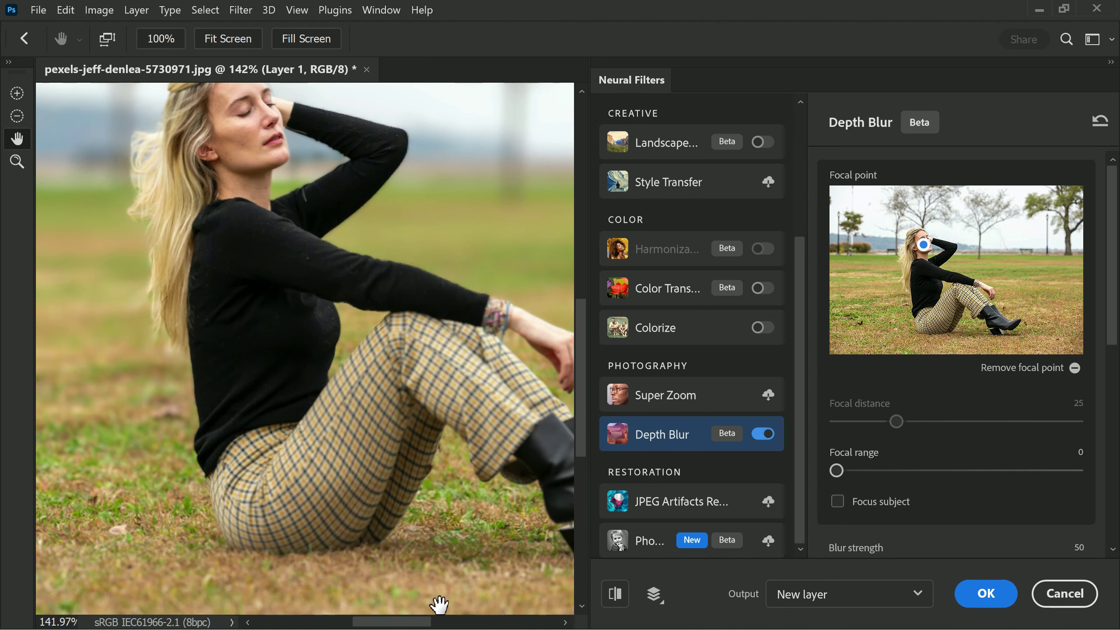
pyautogui.moveTo(422, 625); pyautogui.dragTo(449, 626)
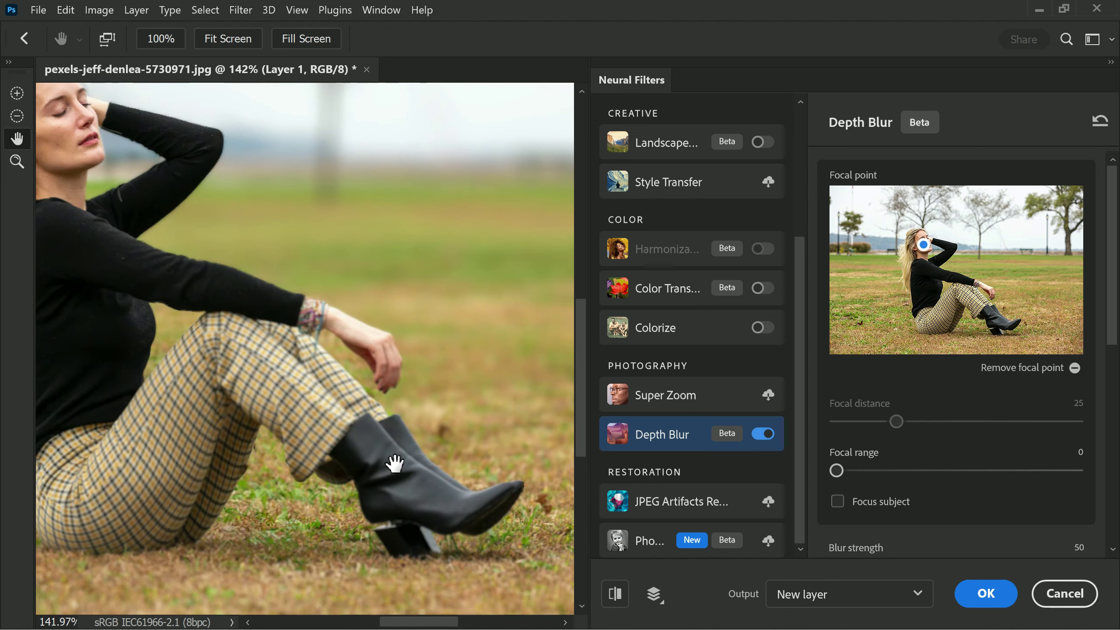
pyautogui.scroll(3, 390, 608)
pyautogui.hscroll(-5, 390, 608)
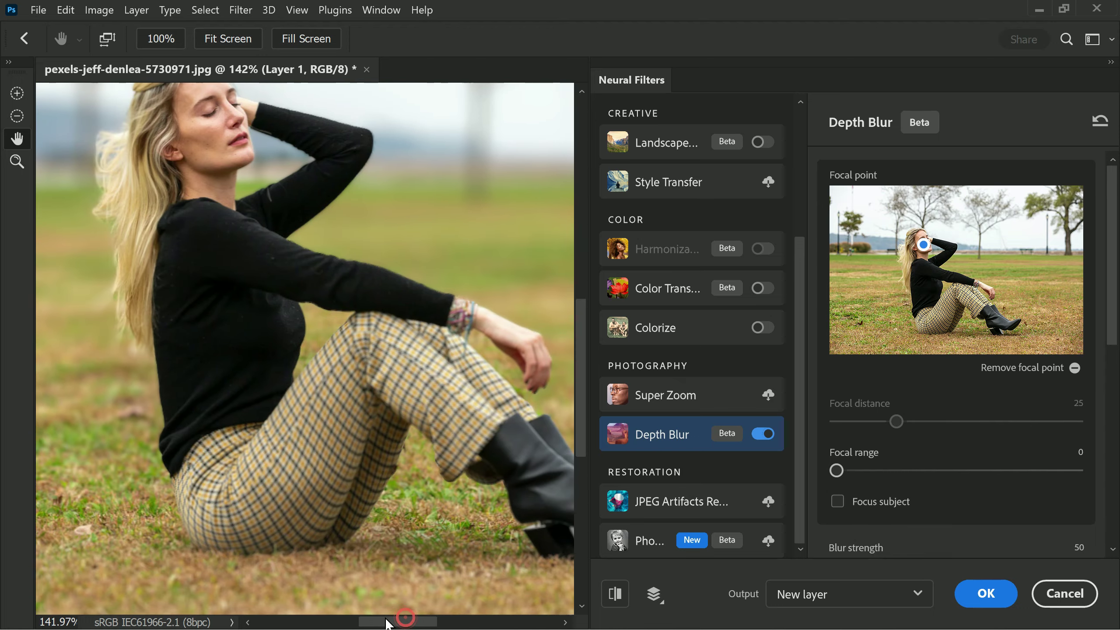
pyautogui.scroll(-2, 856, 394)
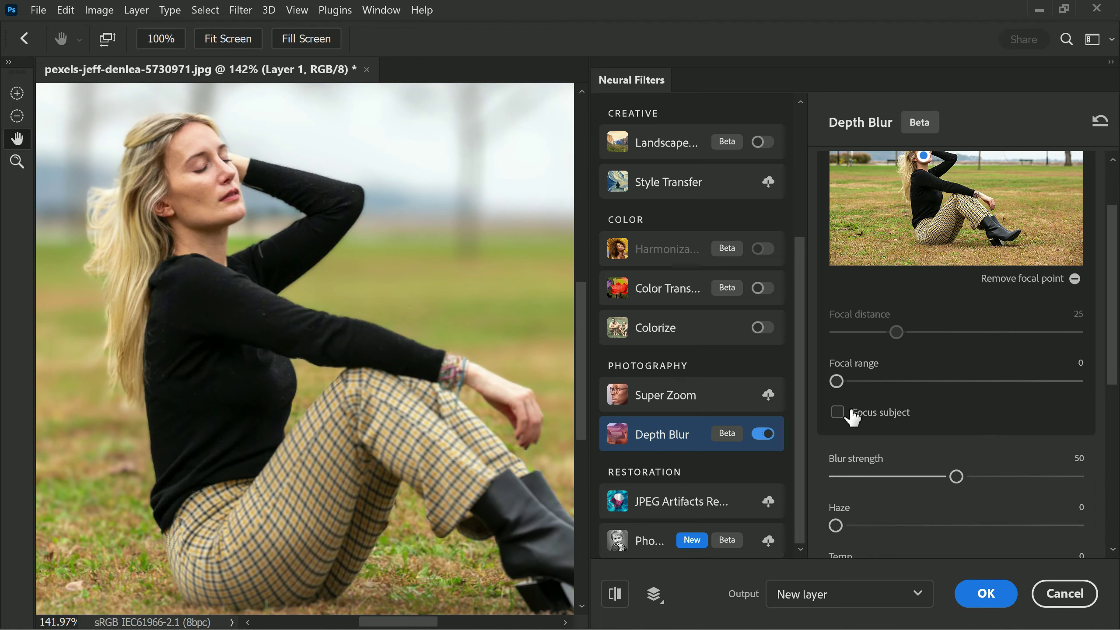
pyautogui.click(836, 413)
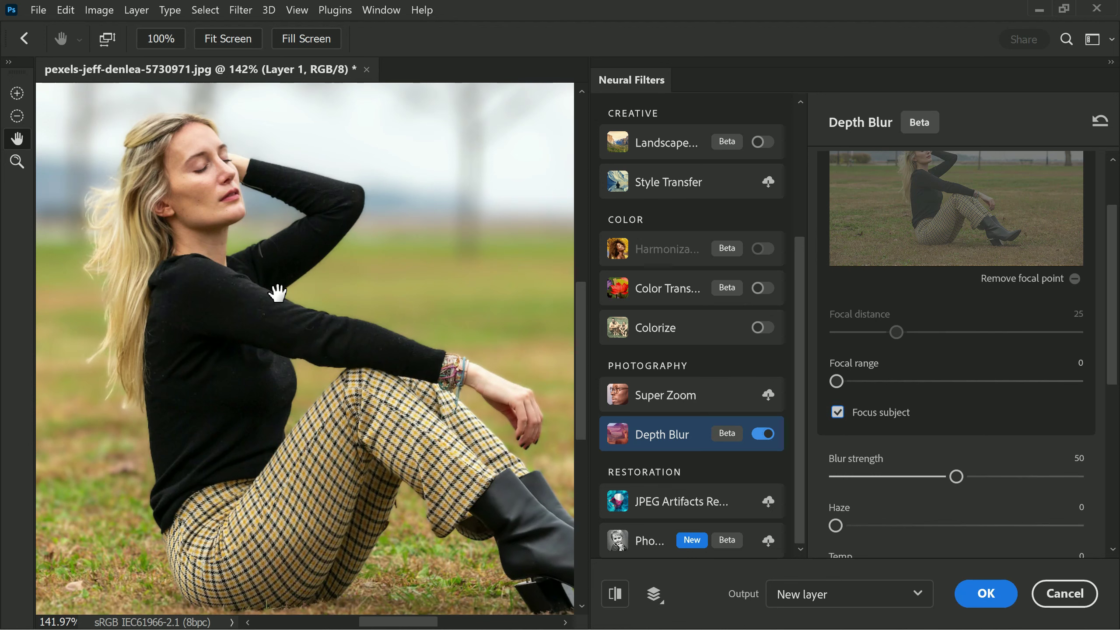
pyautogui.scroll(-5, 278, 295)
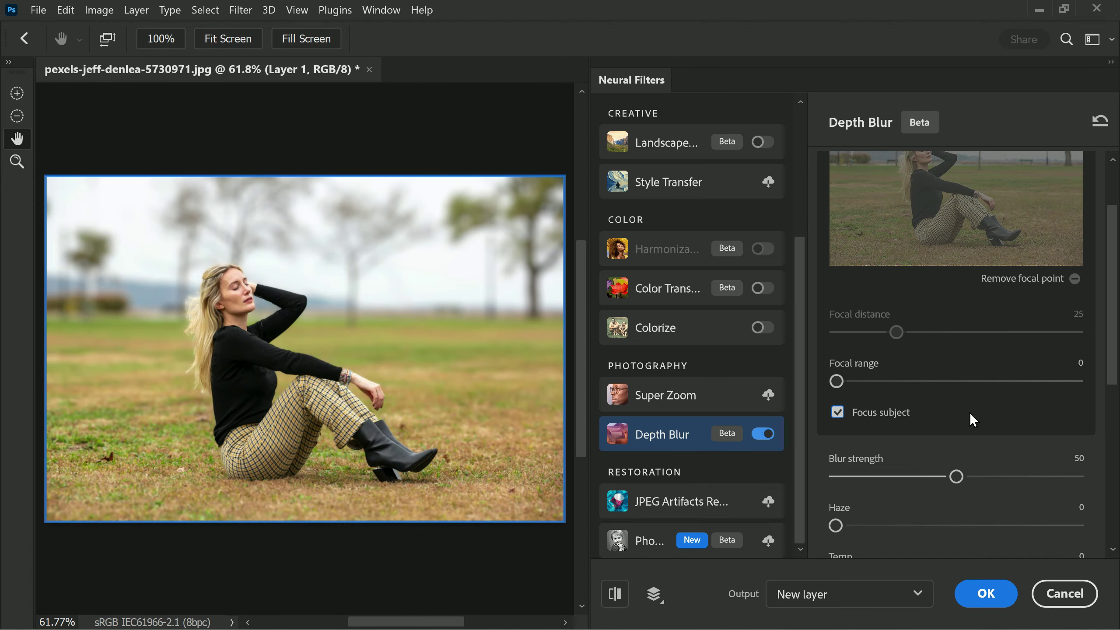
# Step: Drag the Depth Blur Blur strength slider up to 100
pyautogui.moveTo(955, 476); pyautogui.dragTo(1113, 476)
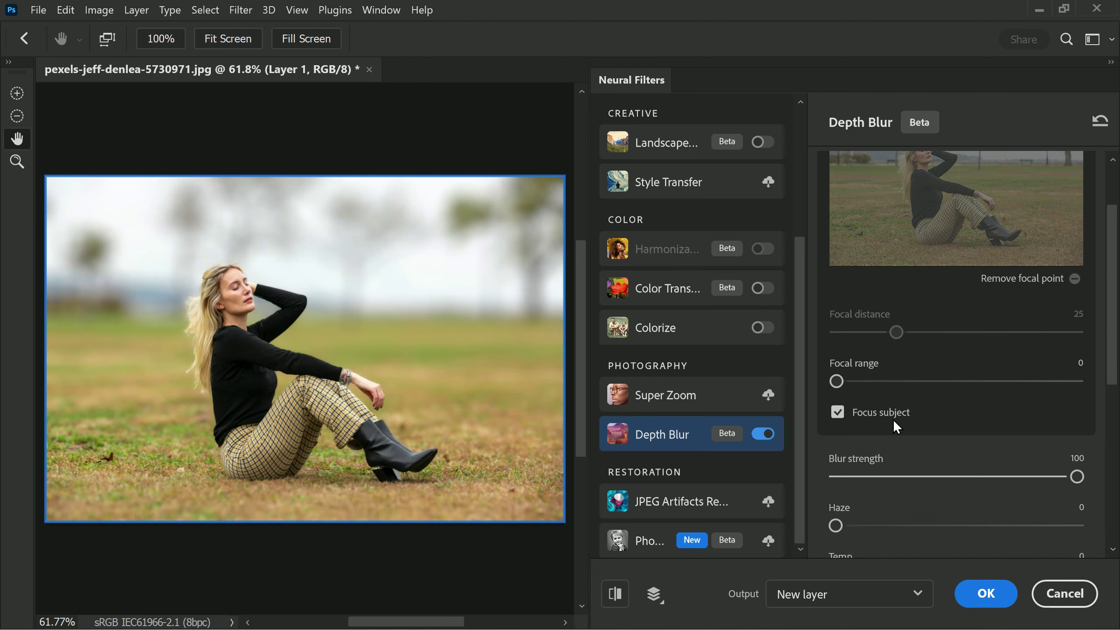
pyautogui.scroll(6, 198, 316)
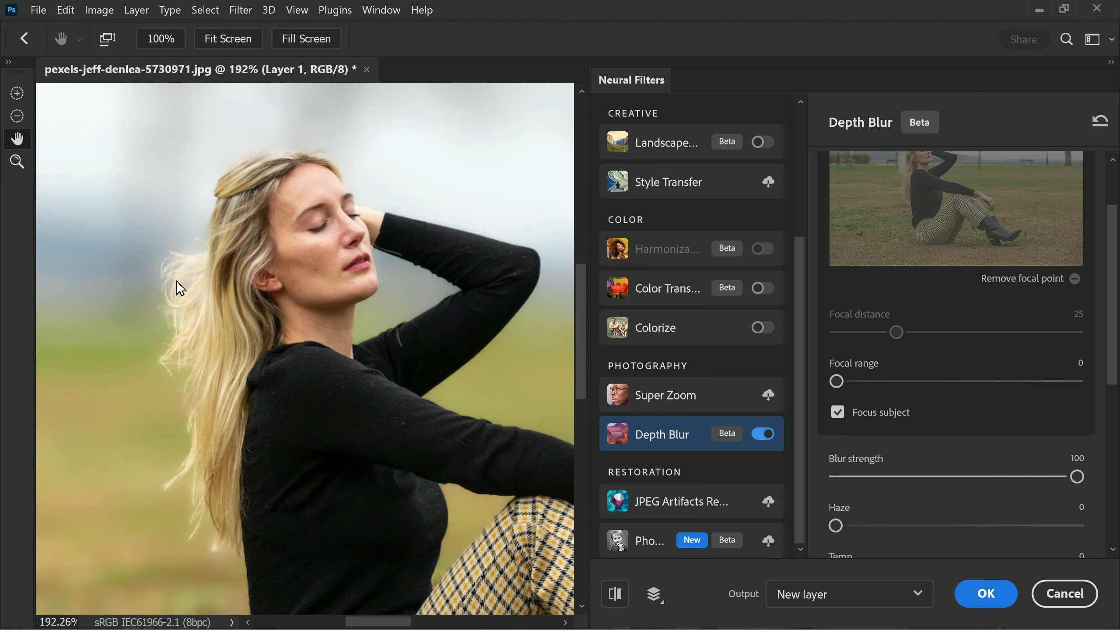
pyautogui.scroll(-4, 230, 205)
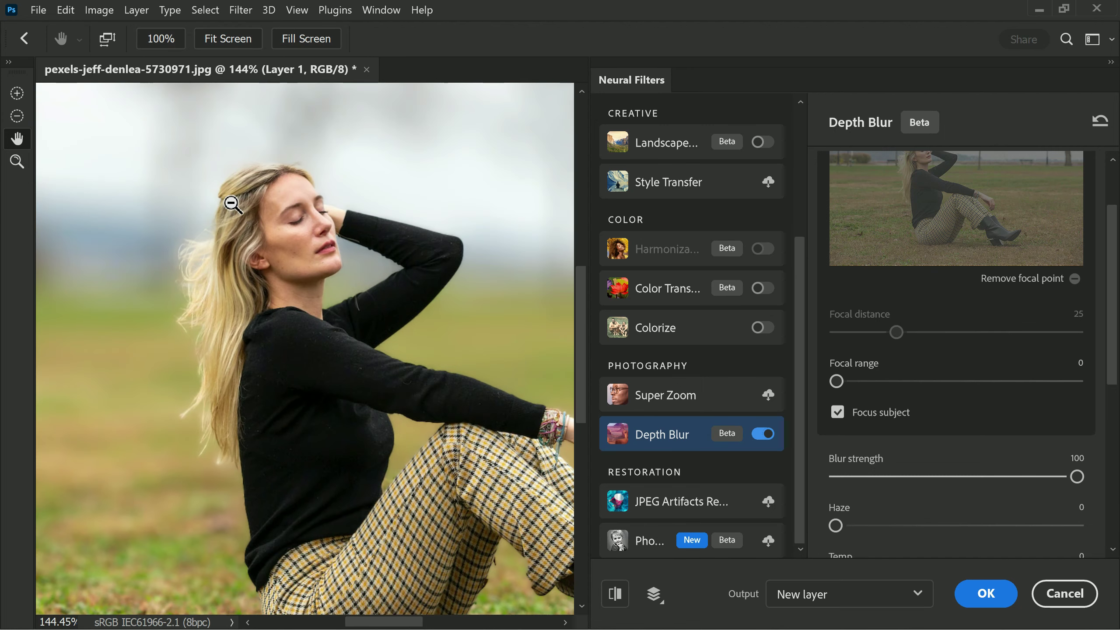
pyautogui.scroll(-2, 238, 230)
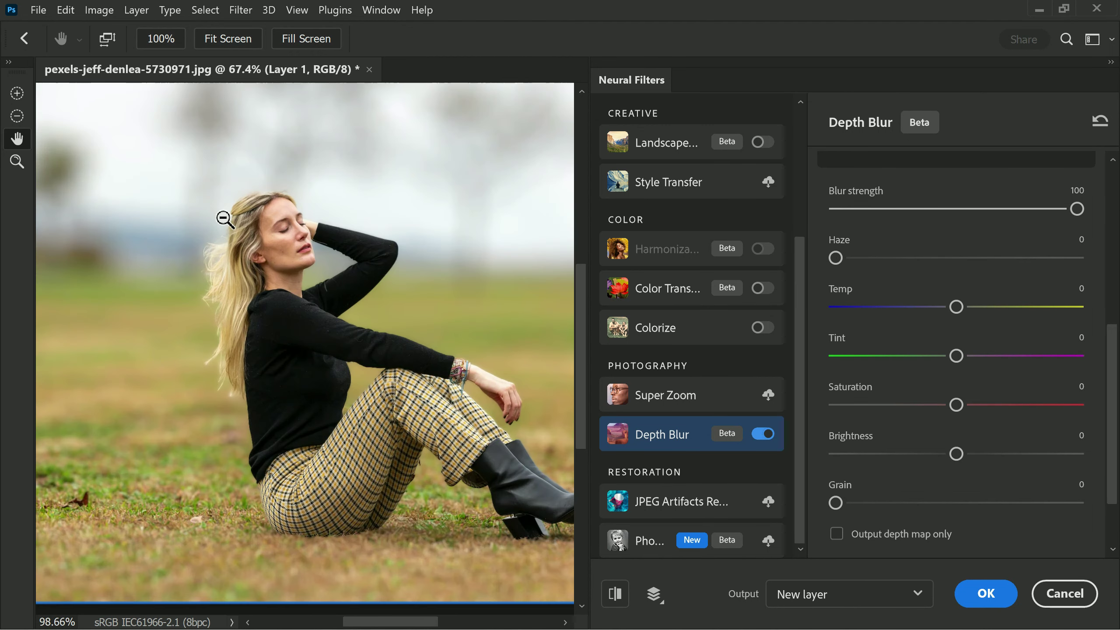
pyautogui.scroll(5, 248, 232)
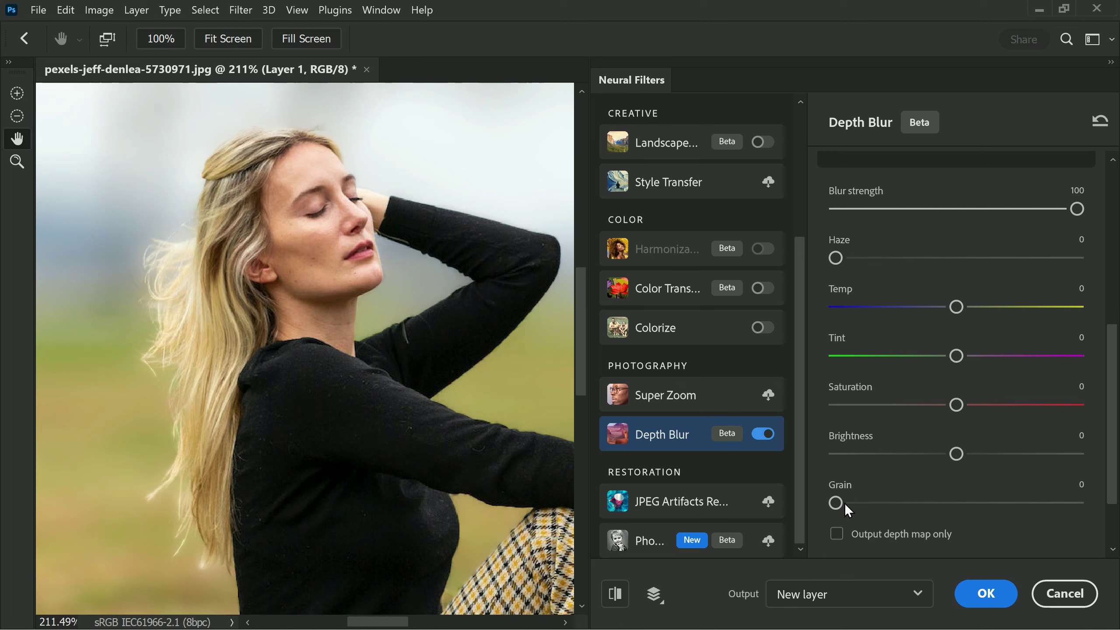
# Step: Set the Depth Blur Grain slider to 32
pyautogui.moveTo(836, 503); pyautogui.dragTo(931, 503)
pyautogui.moveTo(922, 510)
pyautogui.mouseDown()
pyautogui.moveTo(936, 511)
pyautogui.moveTo(899, 506)
pyautogui.moveTo(910, 506)
pyautogui.mouseUp()
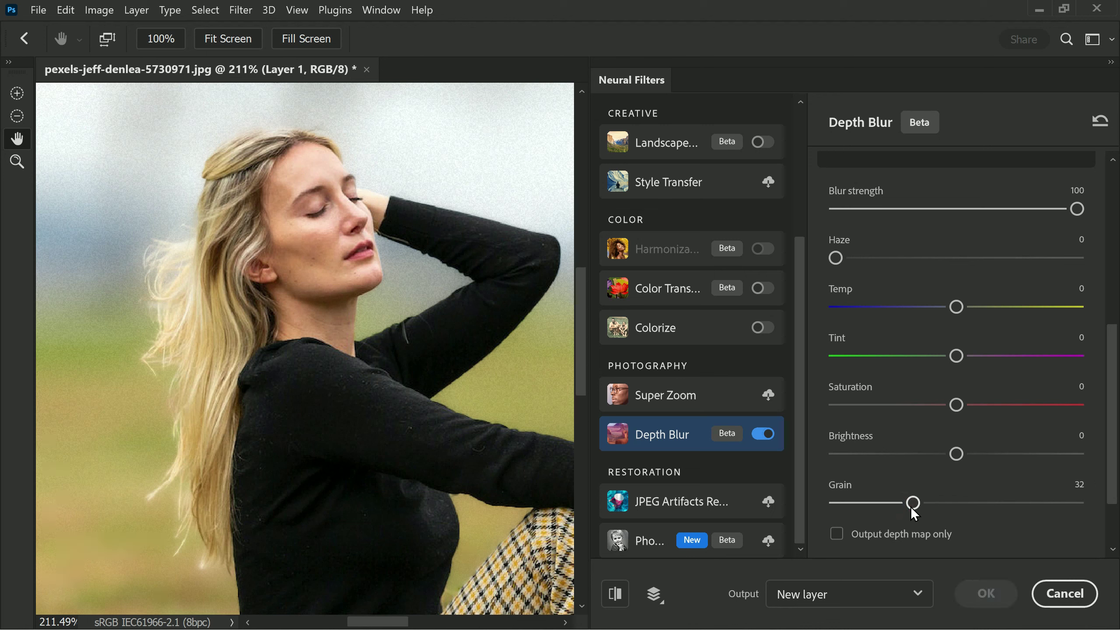
pyautogui.scroll(-5, 335, 228)
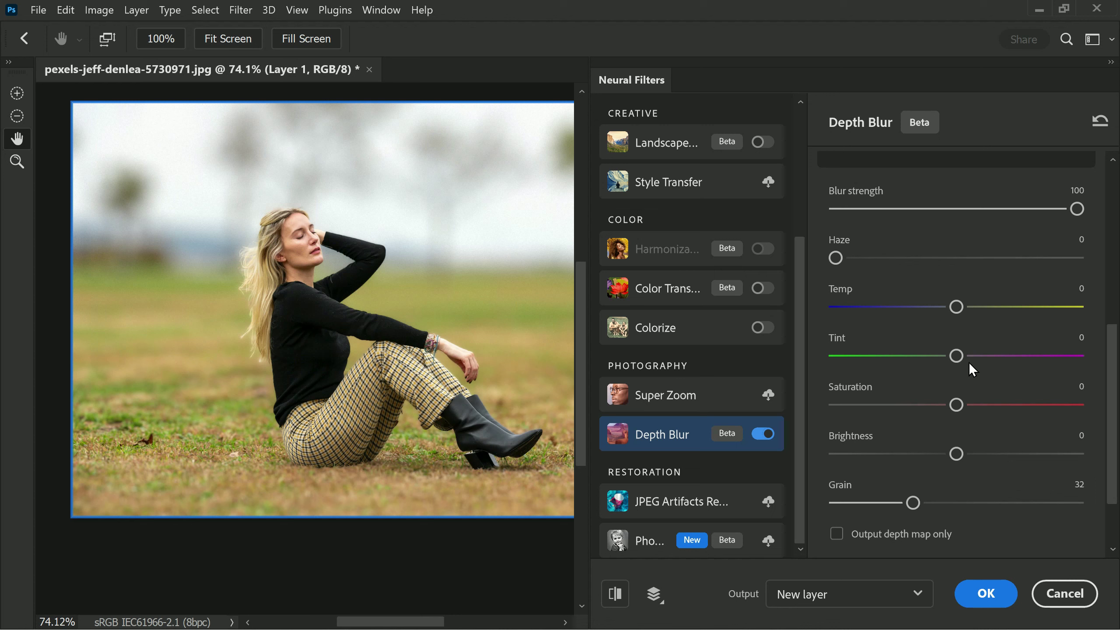
# Step: Adjust Depth Blur Temp to +10 and Tint to -52, then enable Output depth map only
pyautogui.moveTo(959, 359); pyautogui.dragTo(975, 358)
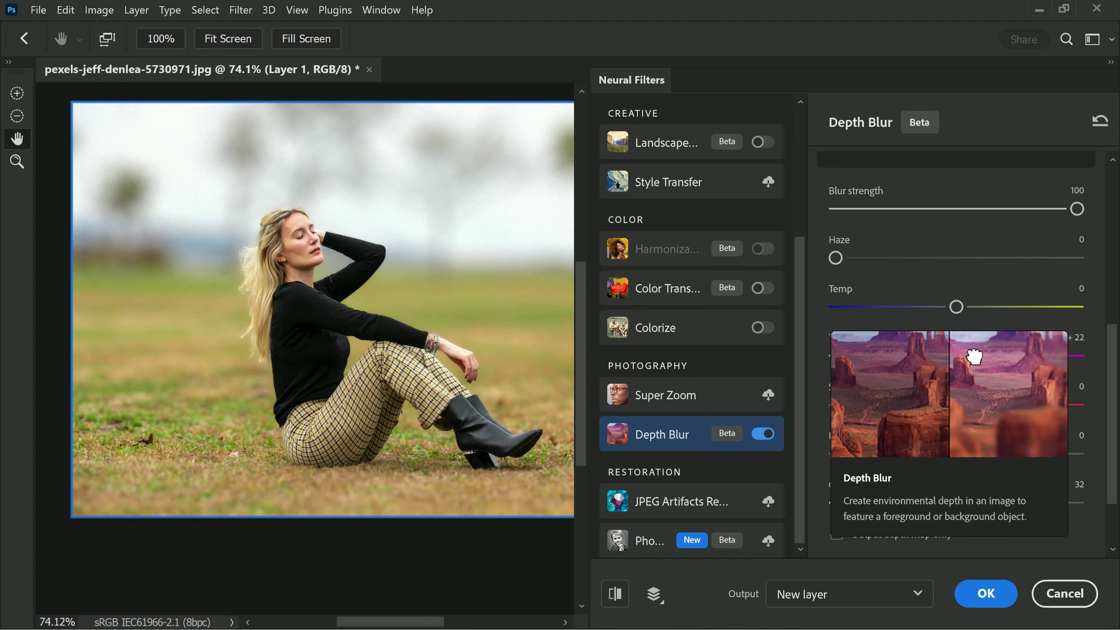
pyautogui.click(969, 307)
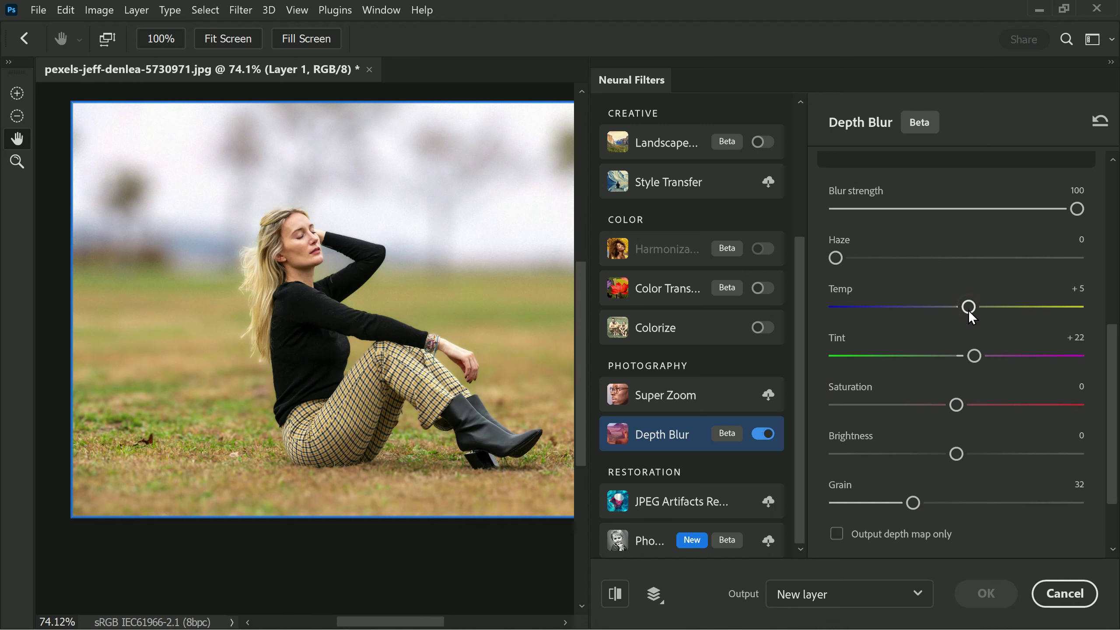
pyautogui.moveTo(967, 310); pyautogui.dragTo(943, 308)
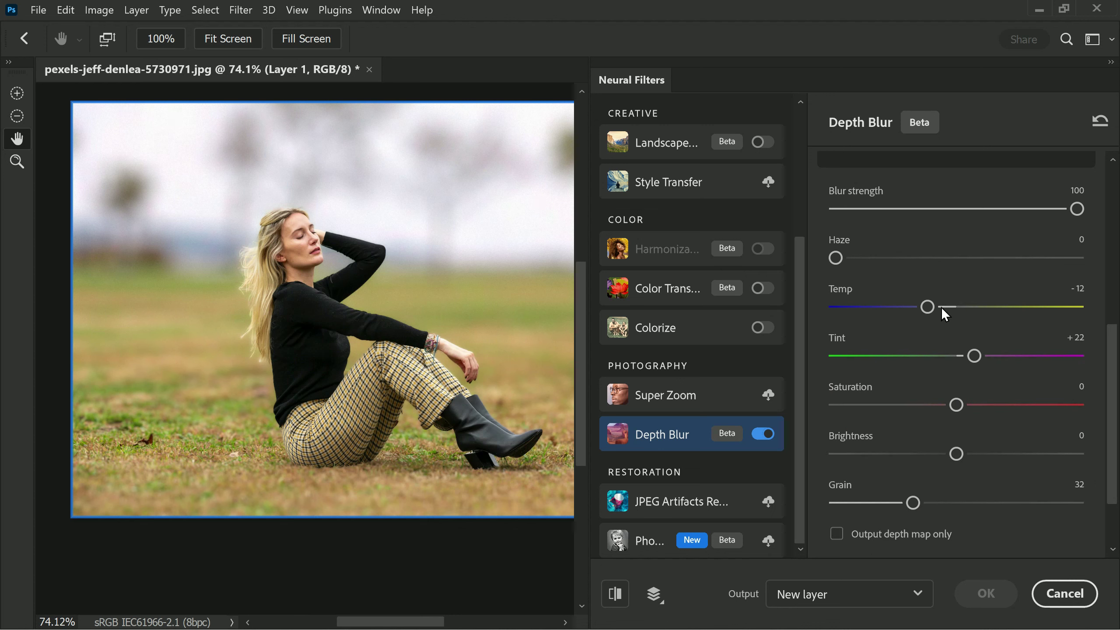
pyautogui.click(913, 354)
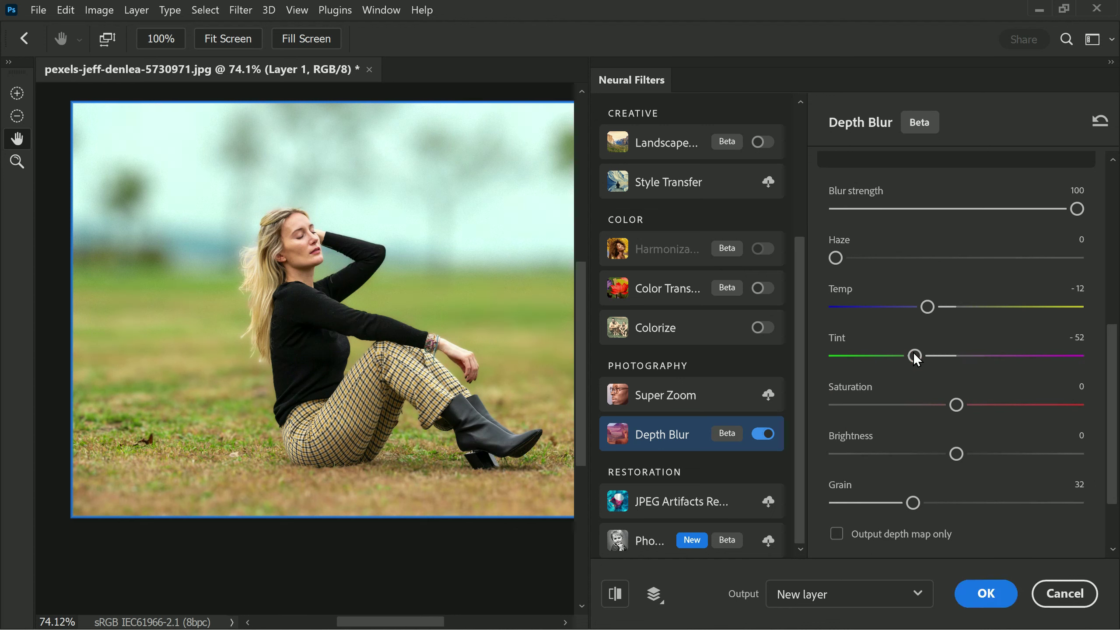
pyautogui.click(955, 306)
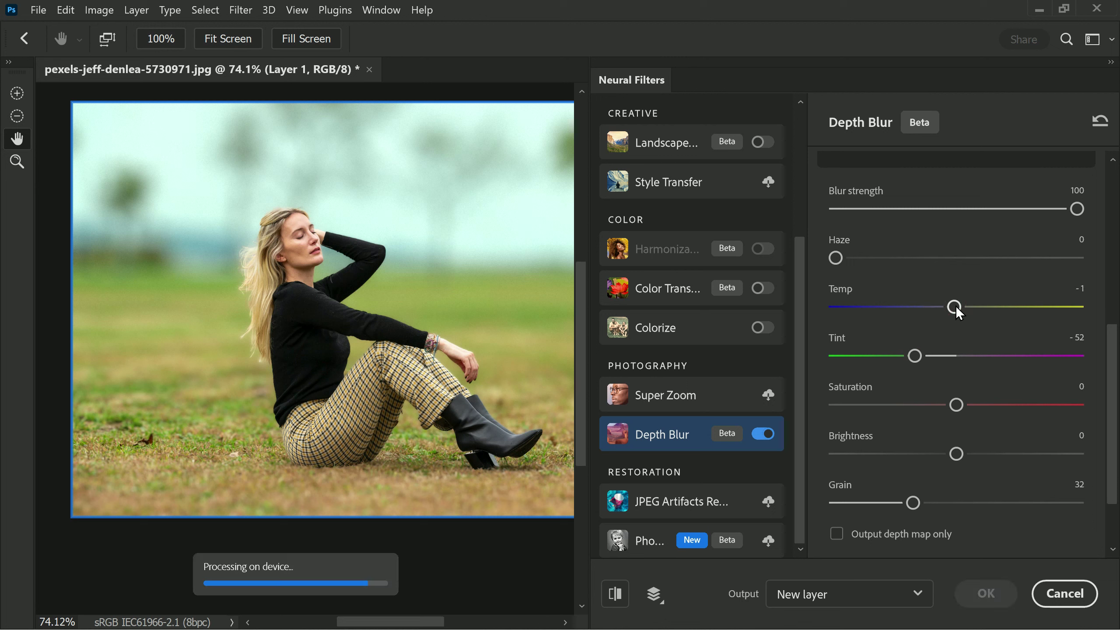
pyautogui.moveTo(982, 313); pyautogui.dragTo(981, 314)
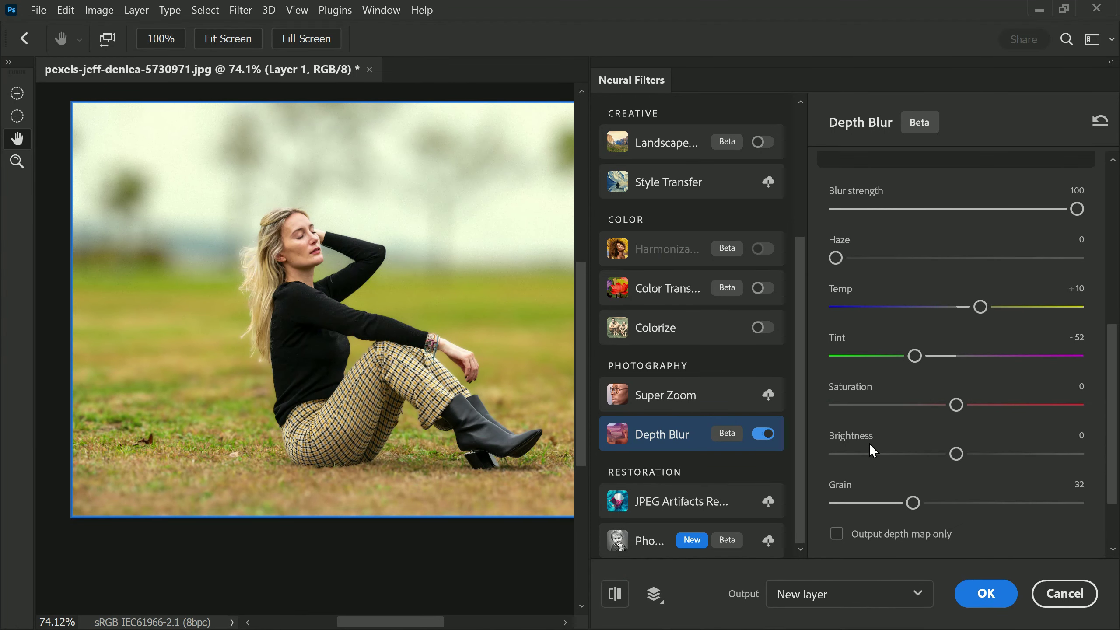
pyautogui.scroll(-2, 1111, 384)
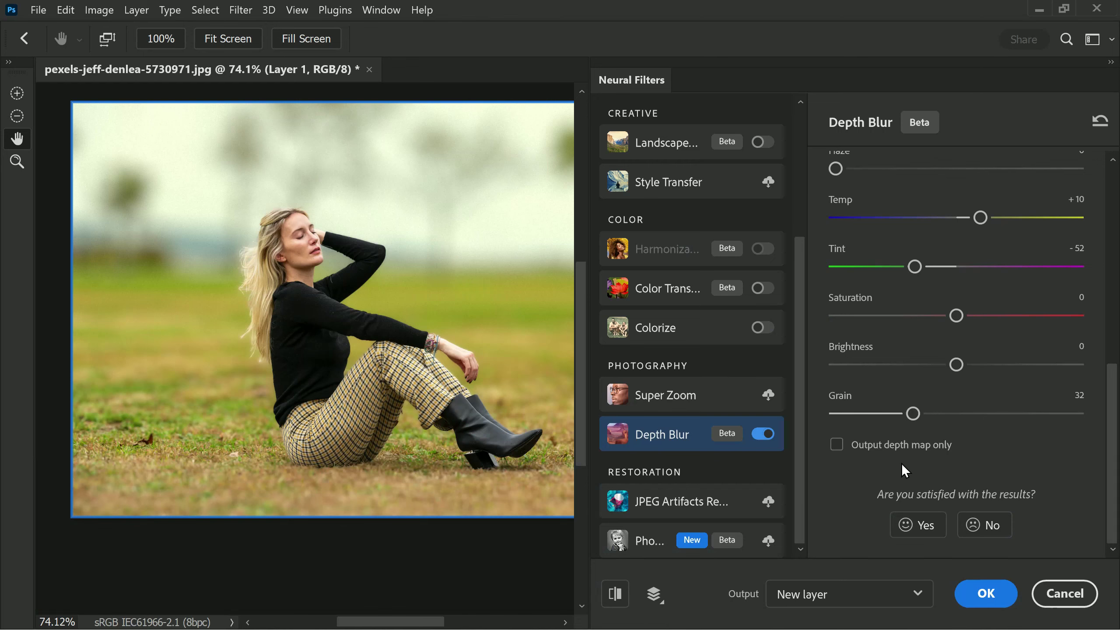
pyautogui.click(836, 444)
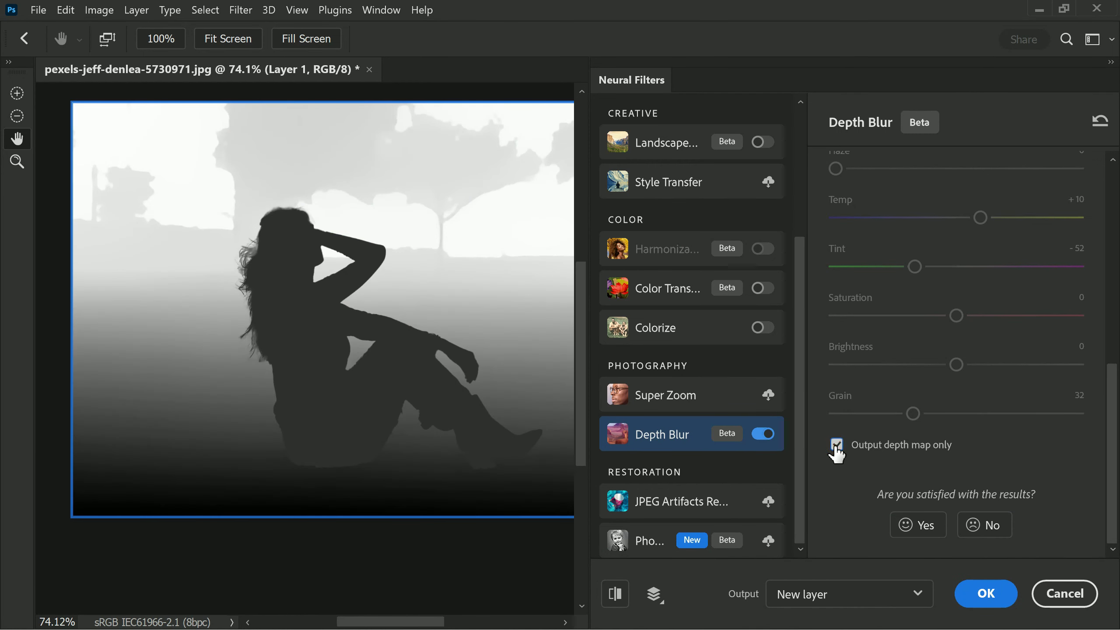
# Step: Untick Output depth map only to restore the coloured blurred preview
pyautogui.click(836, 444)
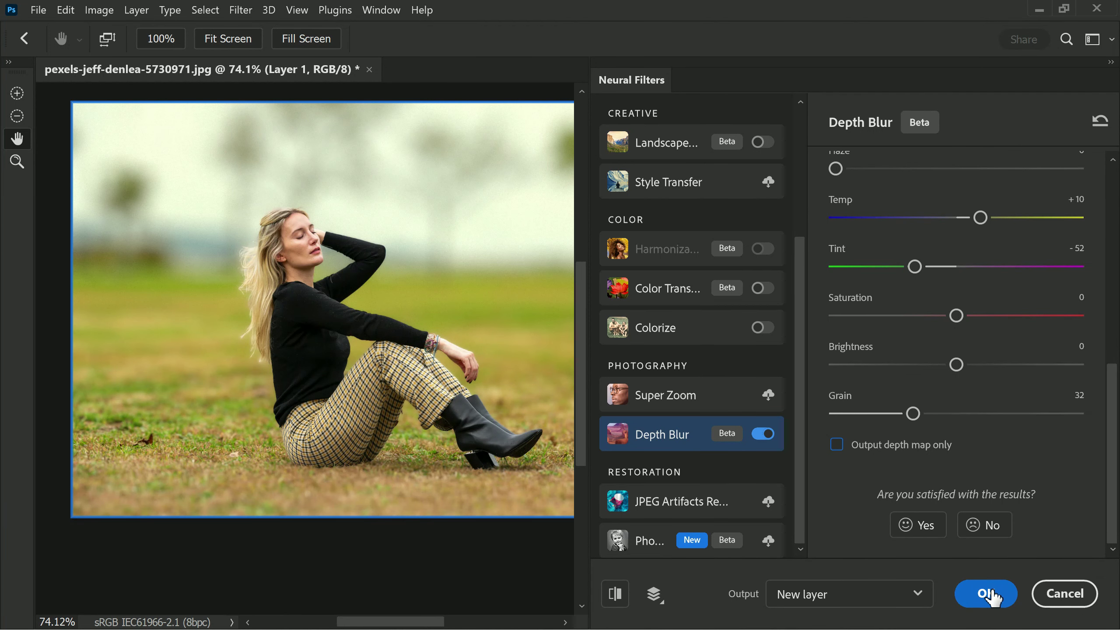
# Step: Apply Depth Blur with Smart filter output, then toggle Background copy's visibility to compare
pyautogui.click(908, 593)
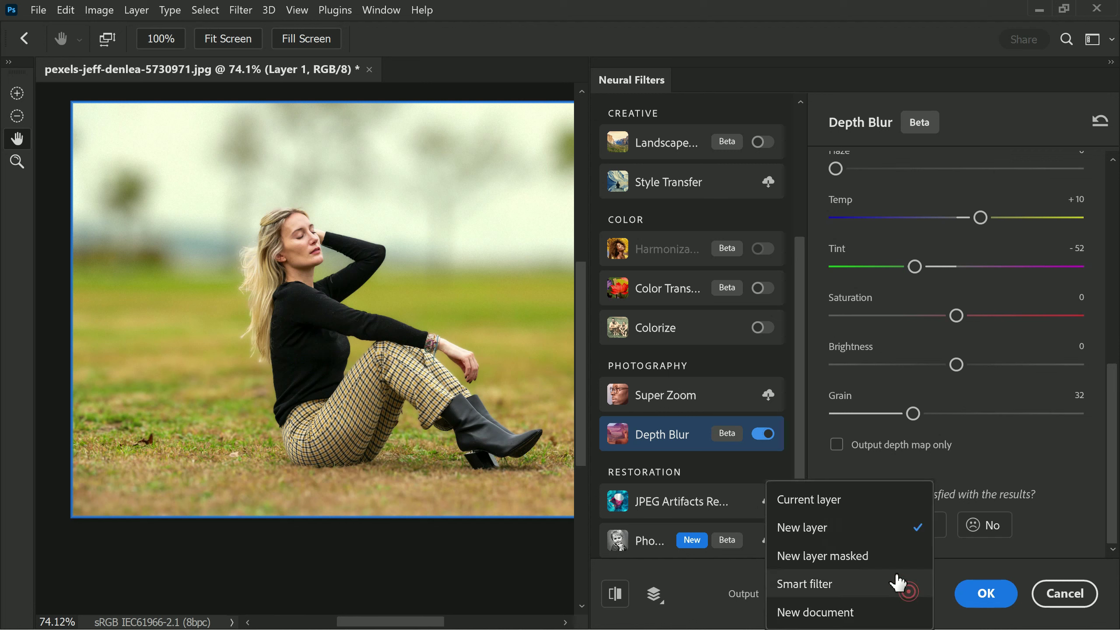
pyautogui.click(881, 583)
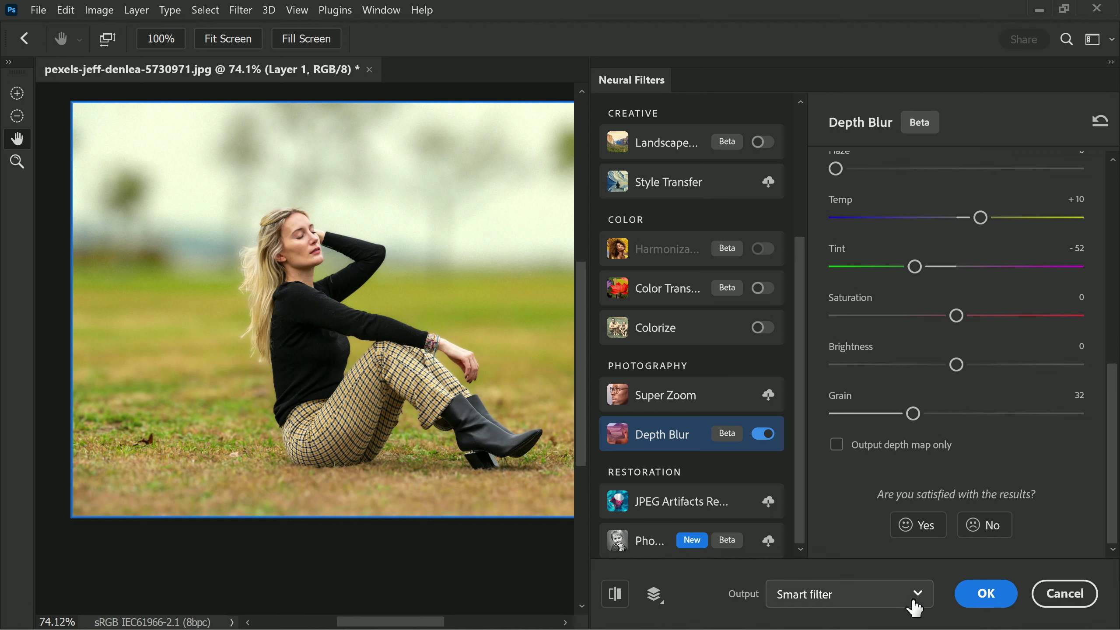
pyautogui.click(917, 594)
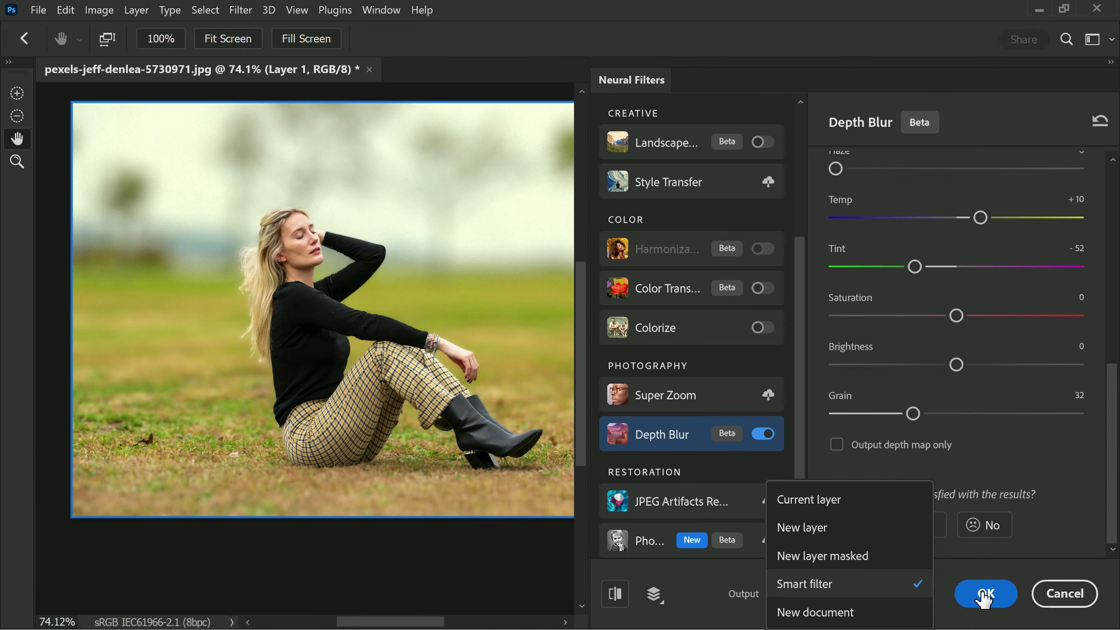
pyautogui.click(986, 595)
pyautogui.click(983, 593)
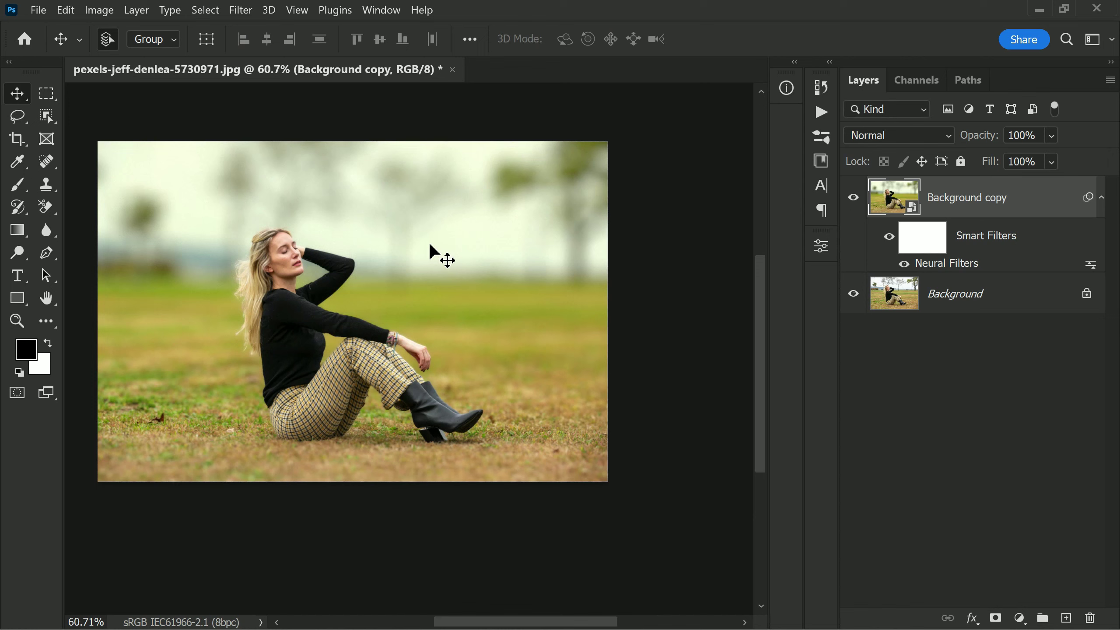
pyautogui.click(853, 198)
pyautogui.click(853, 197)
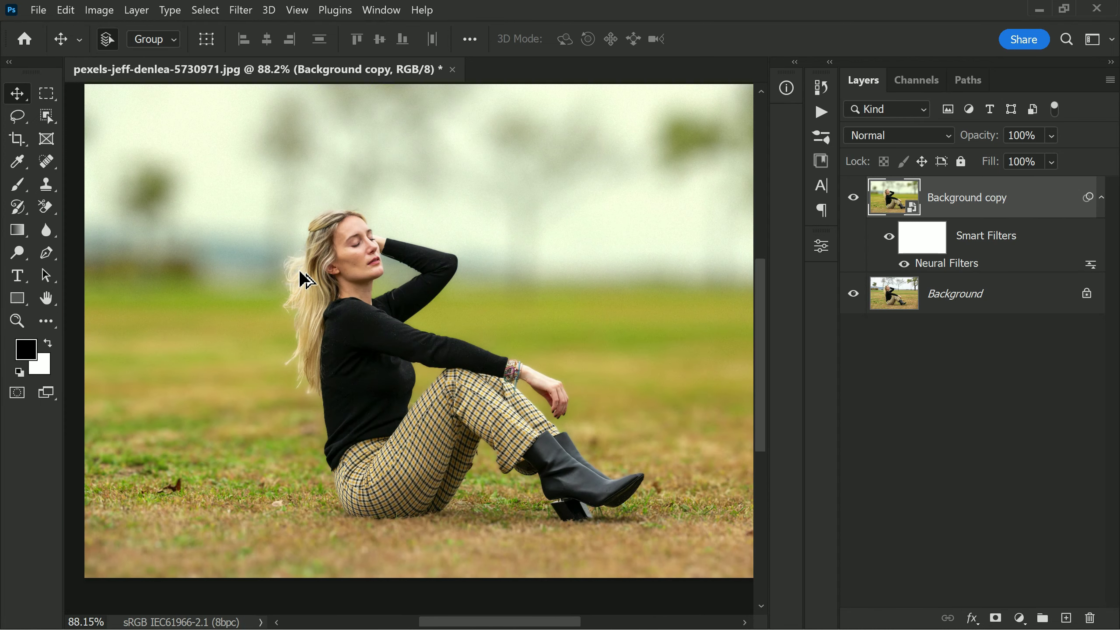
pyautogui.scroll(-1, 299, 280)
# Step: Duplicate Background as Background copy 2 and move it to the top of the stack
pyautogui.click(969, 303)
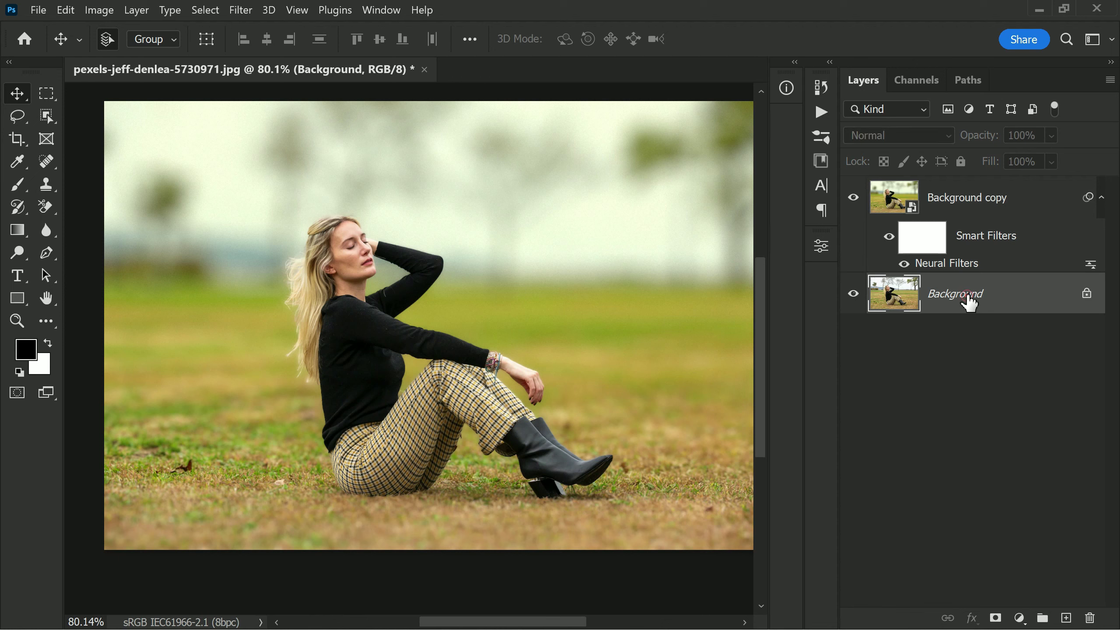
pyautogui.rightClick(968, 302)
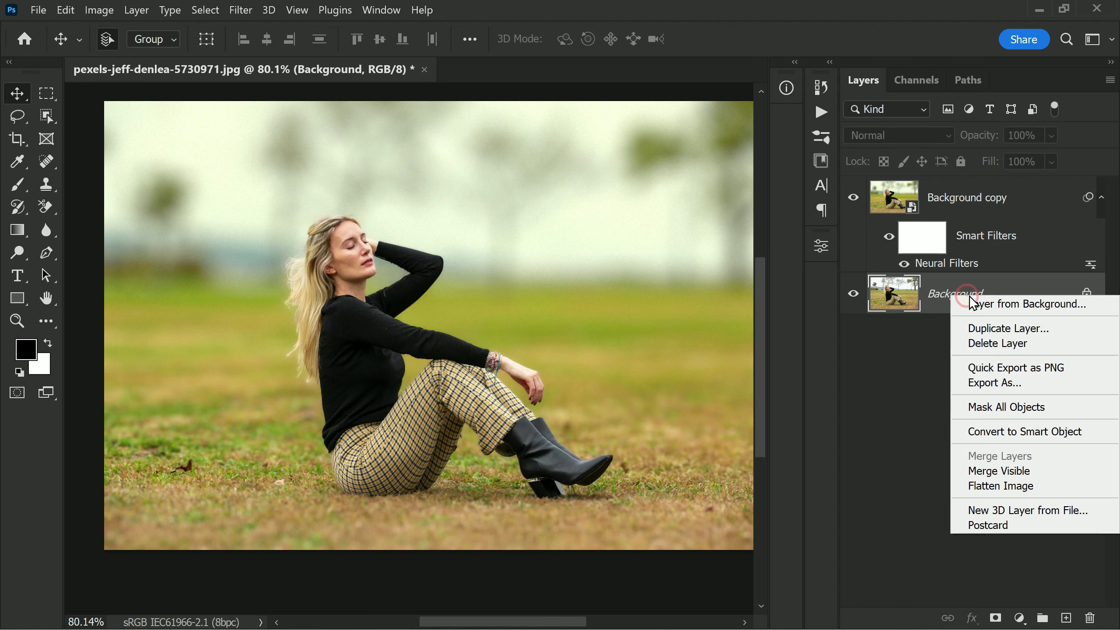
pyautogui.click(1061, 331)
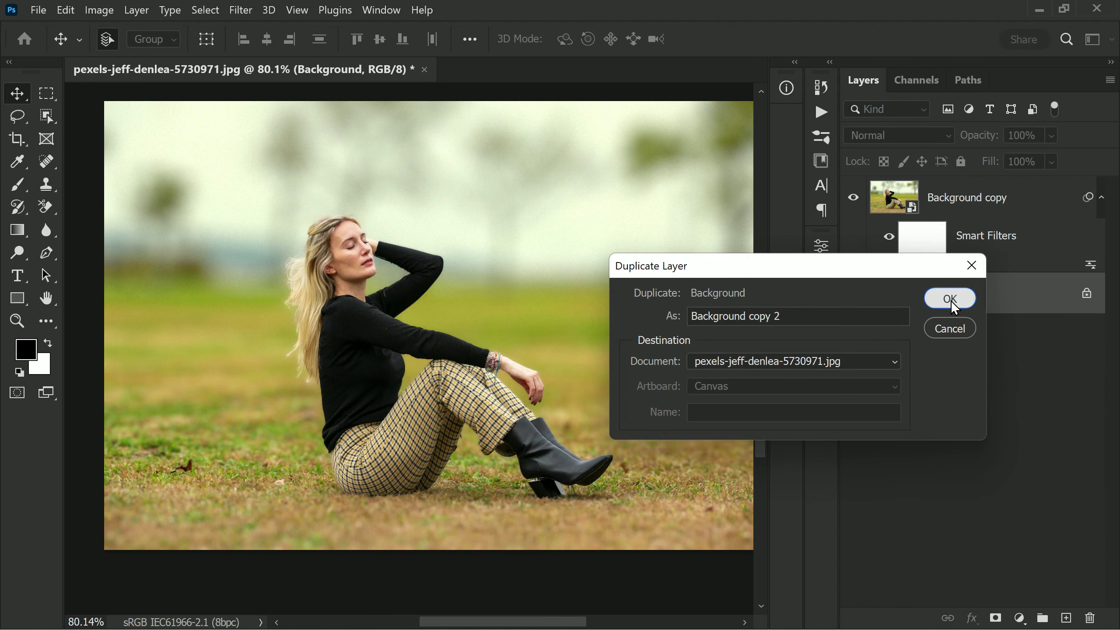
pyautogui.click(945, 298)
pyautogui.moveTo(1008, 300); pyautogui.dragTo(987, 190)
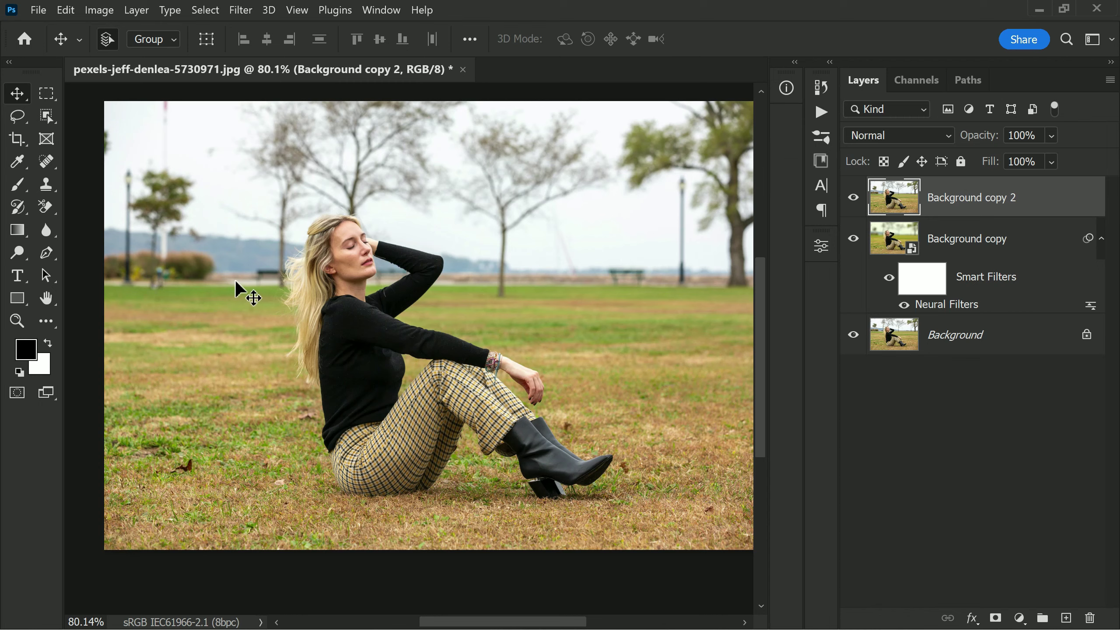
pyautogui.scroll(3, 282, 295)
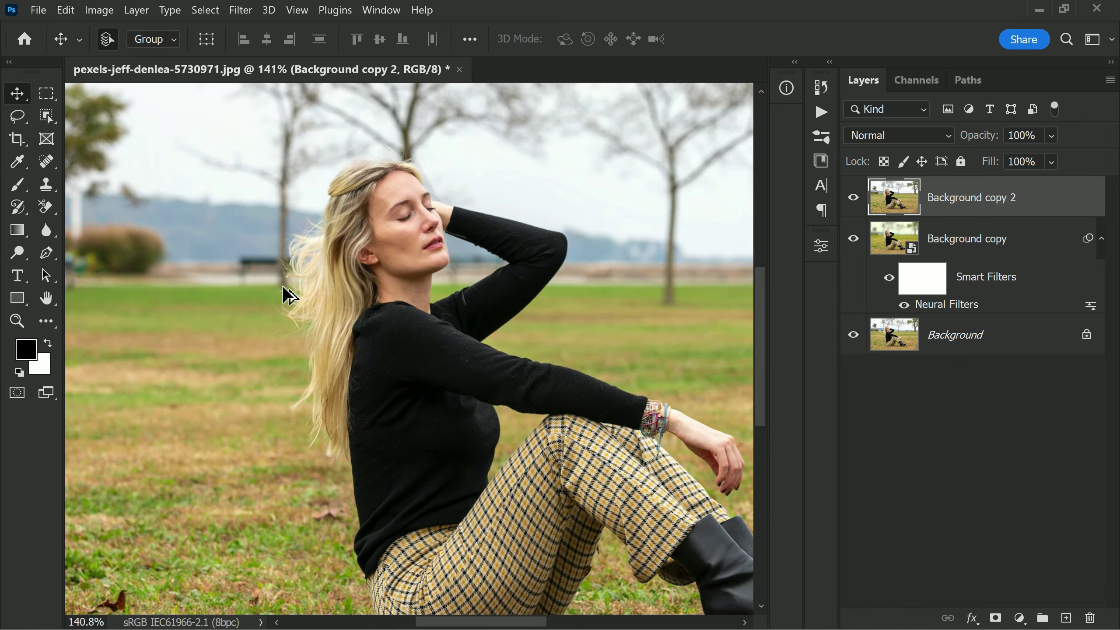
# Step: Marquee-select the strip left of the hair and add a layer mask to Background copy 2
pyautogui.click(52, 91)
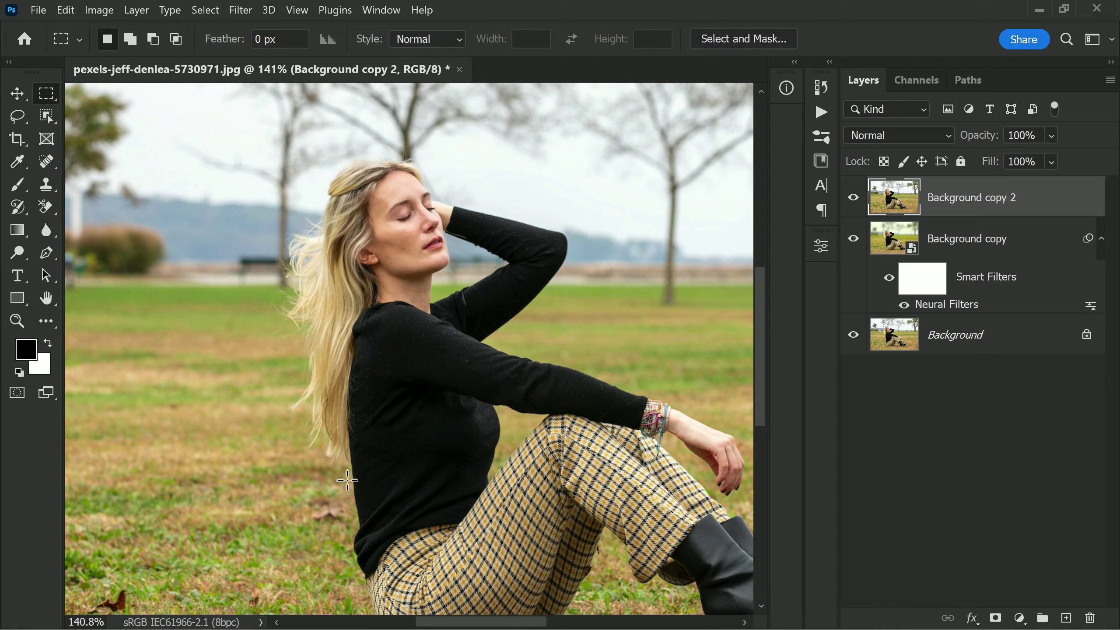
pyautogui.moveTo(347, 479); pyautogui.dragTo(269, 202)
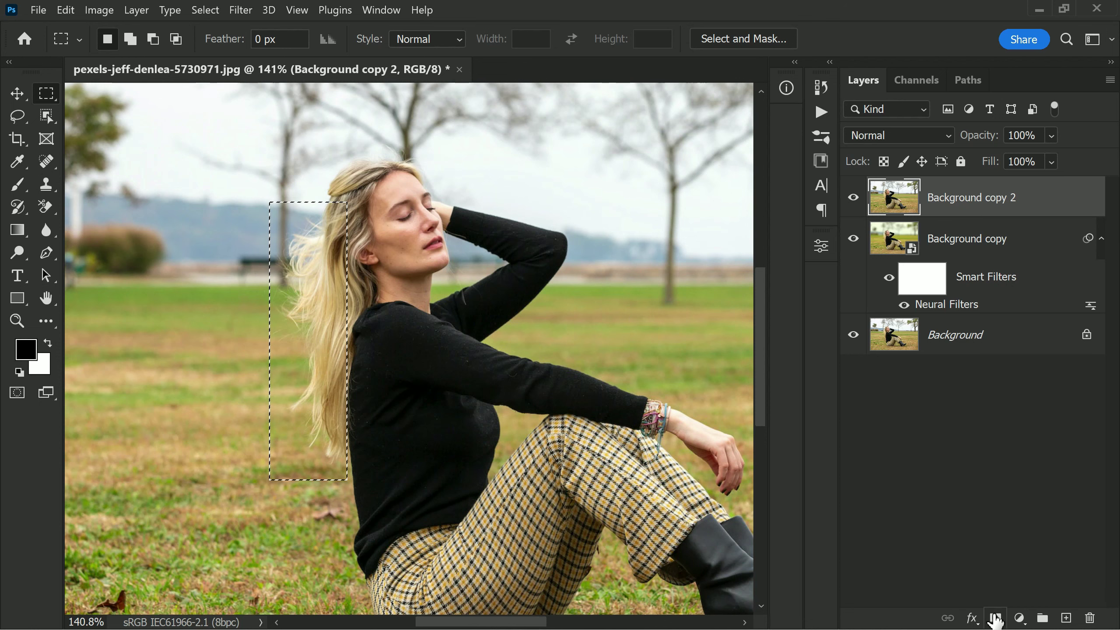
pyautogui.click(995, 617)
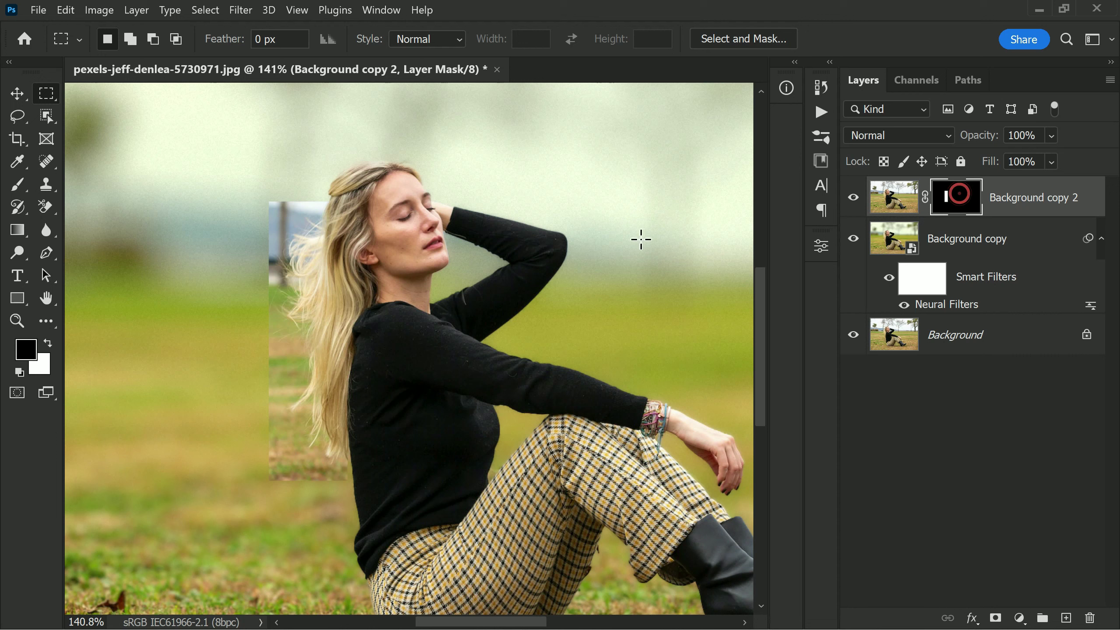
pyautogui.click(99, 9)
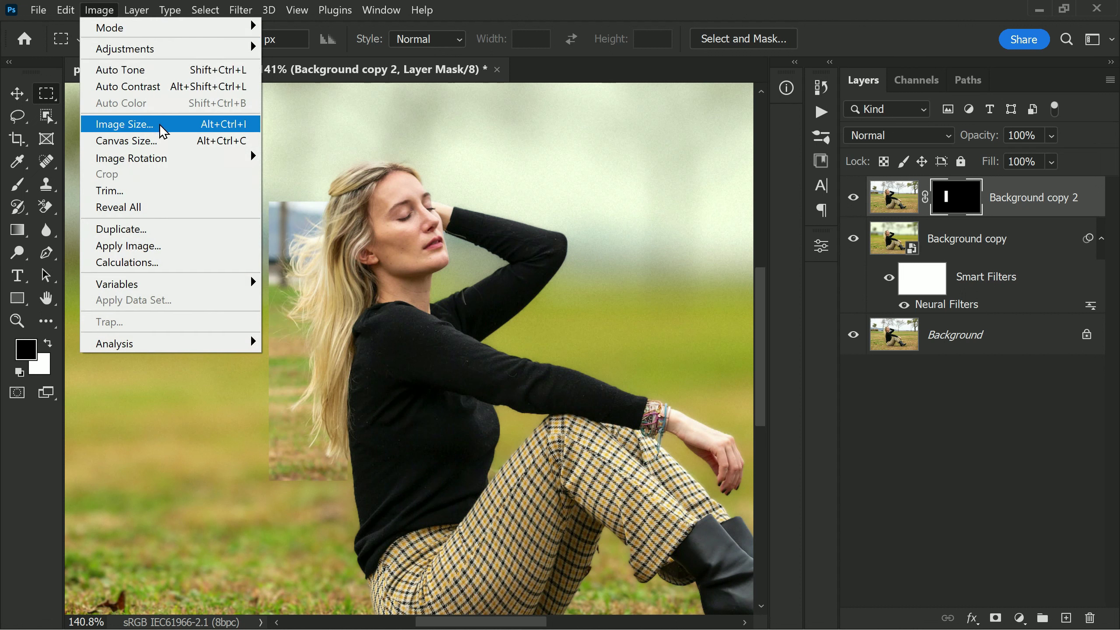
# Step: Use Apply Image with Invert on to blend the inverted merged RGB into Background copy 2's mask
pyautogui.click(216, 244)
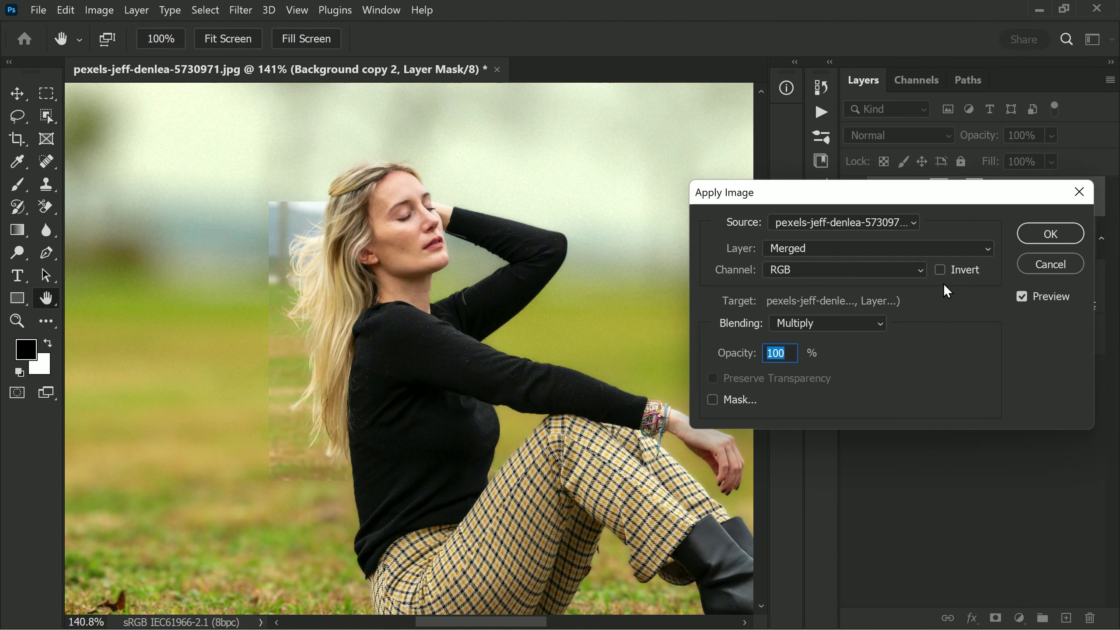
pyautogui.click(940, 270)
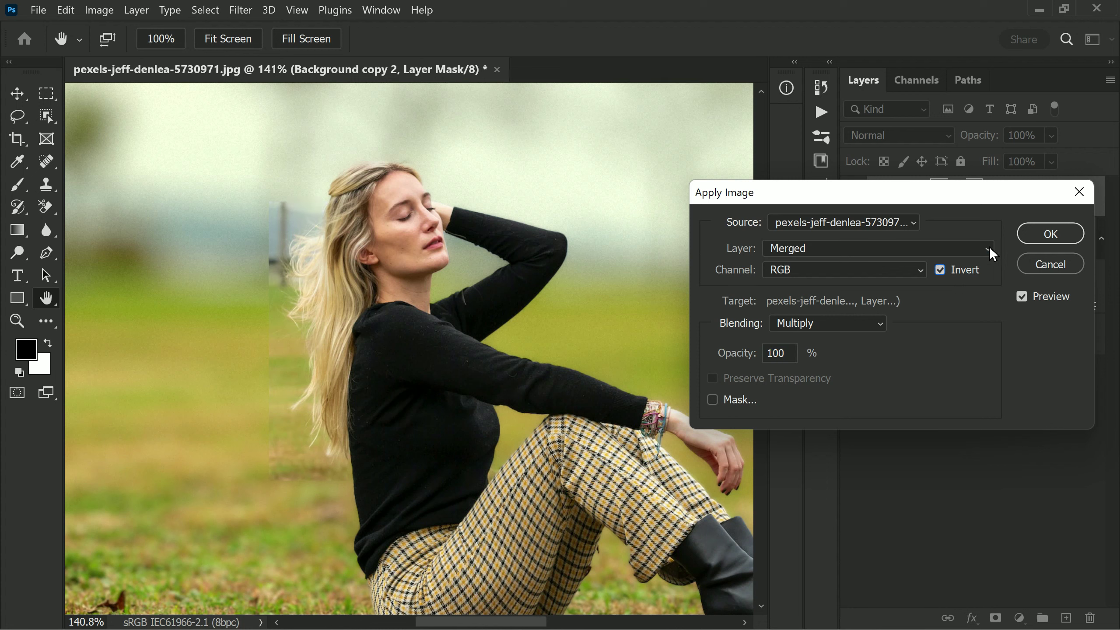
pyautogui.click(1035, 234)
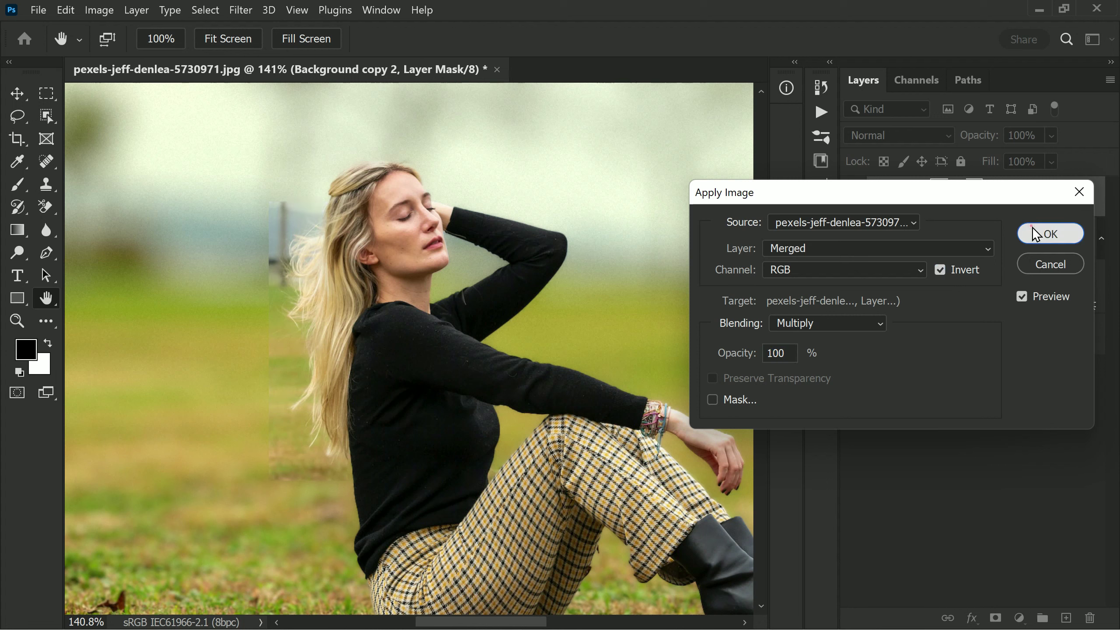
pyautogui.click(959, 276)
pyautogui.click(958, 275)
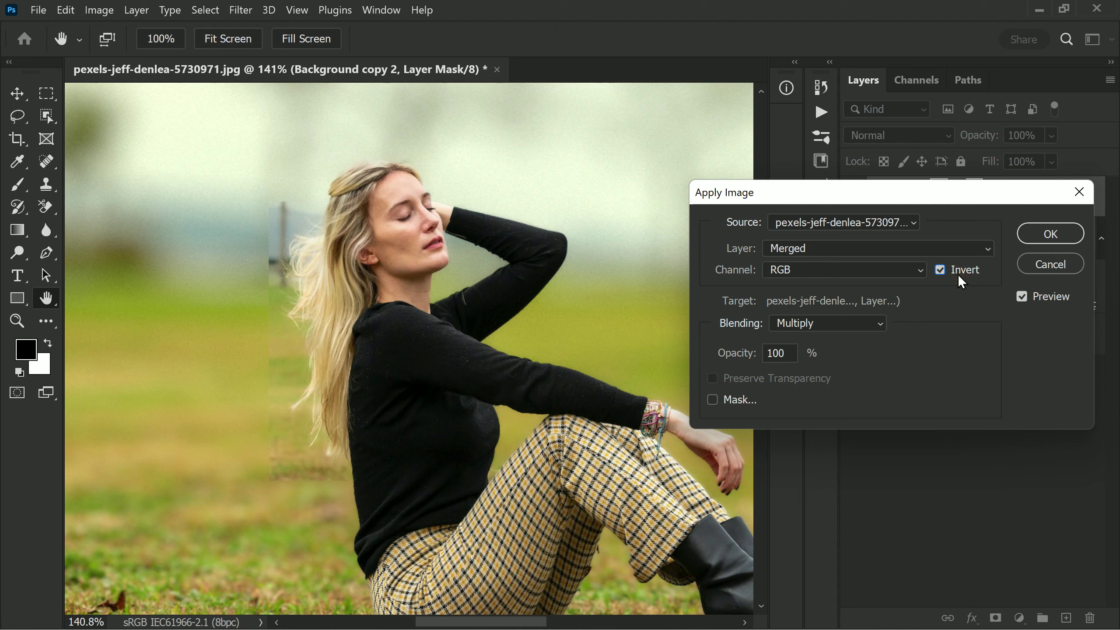
pyautogui.click(1050, 233)
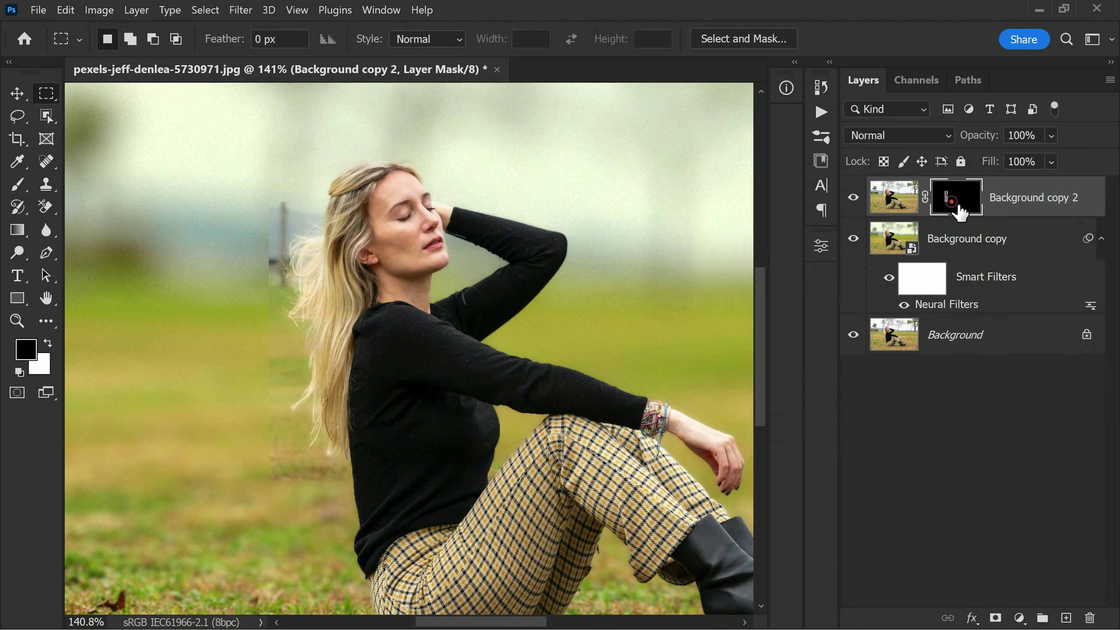
# Step: With an Overlay-mode brush, paint black over the pole and dark artifact beside the hair
pyautogui.click(13, 186)
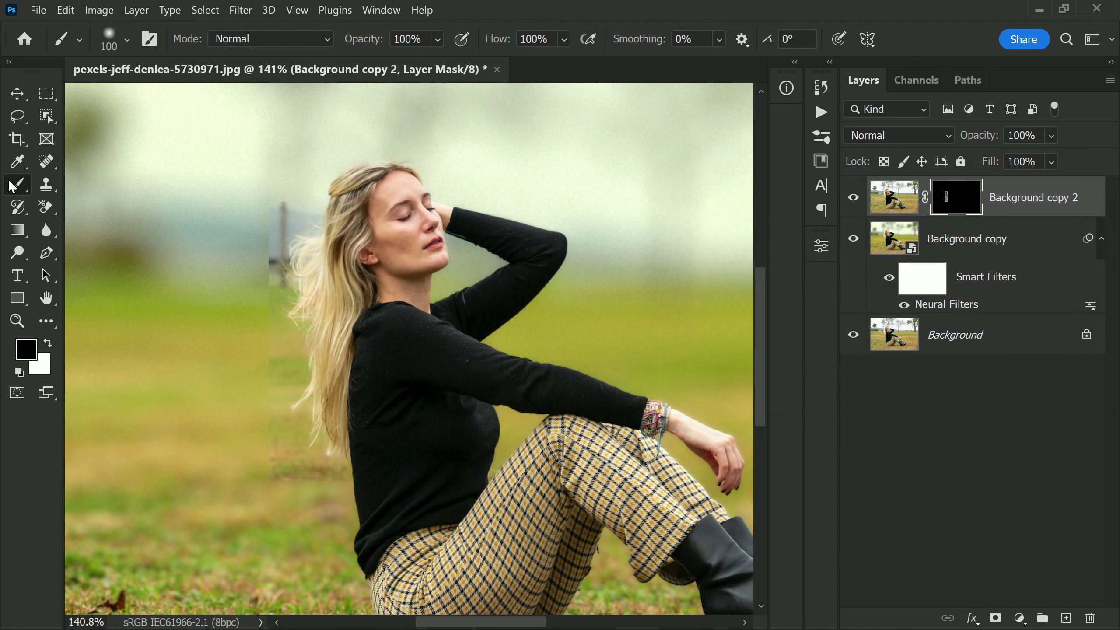
pyautogui.click(292, 38)
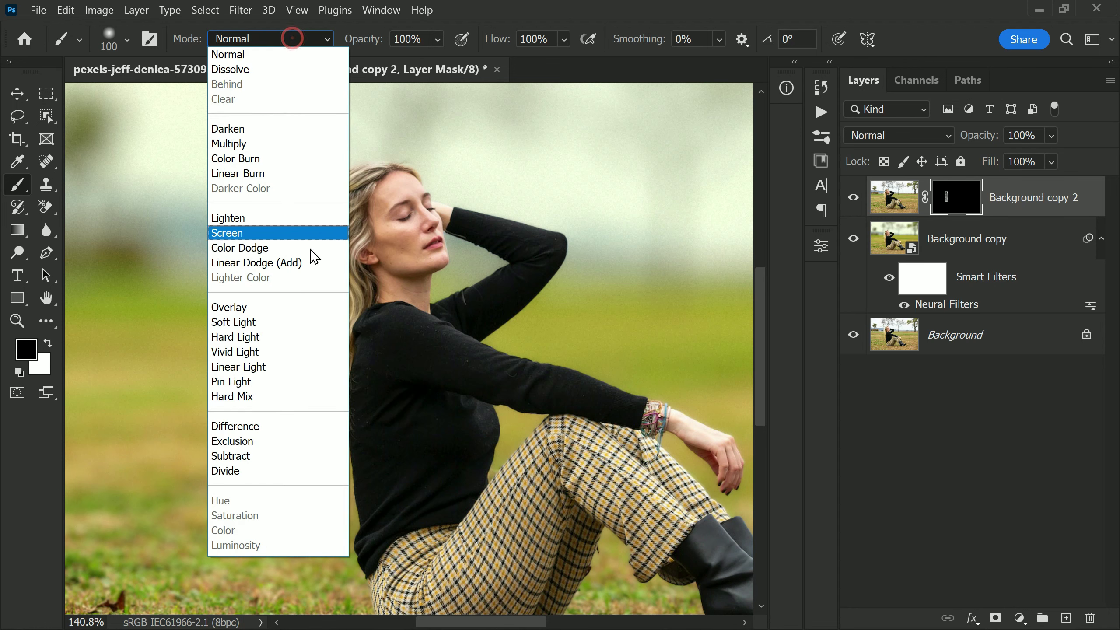
pyautogui.click(307, 307)
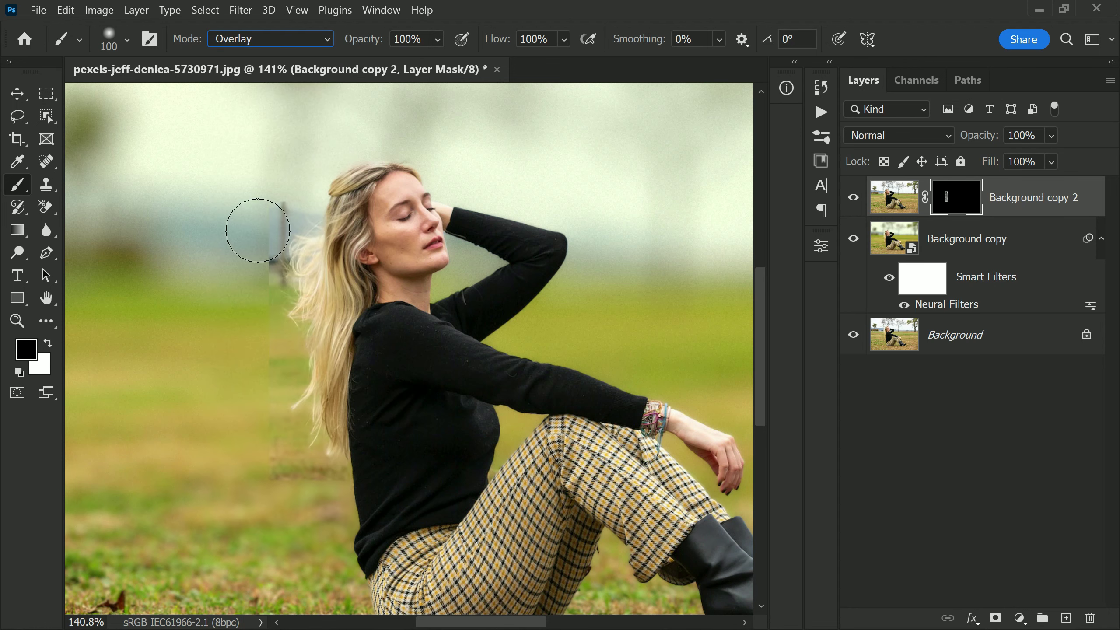
pyautogui.moveTo(273, 210)
pyautogui.mouseDown()
pyautogui.moveTo(263, 236)
pyautogui.moveTo(263, 223)
pyautogui.moveTo(164, 277)
pyautogui.moveTo(264, 192)
pyautogui.moveTo(244, 247)
pyautogui.moveTo(247, 339)
pyautogui.moveTo(278, 364)
pyautogui.mouseUp()
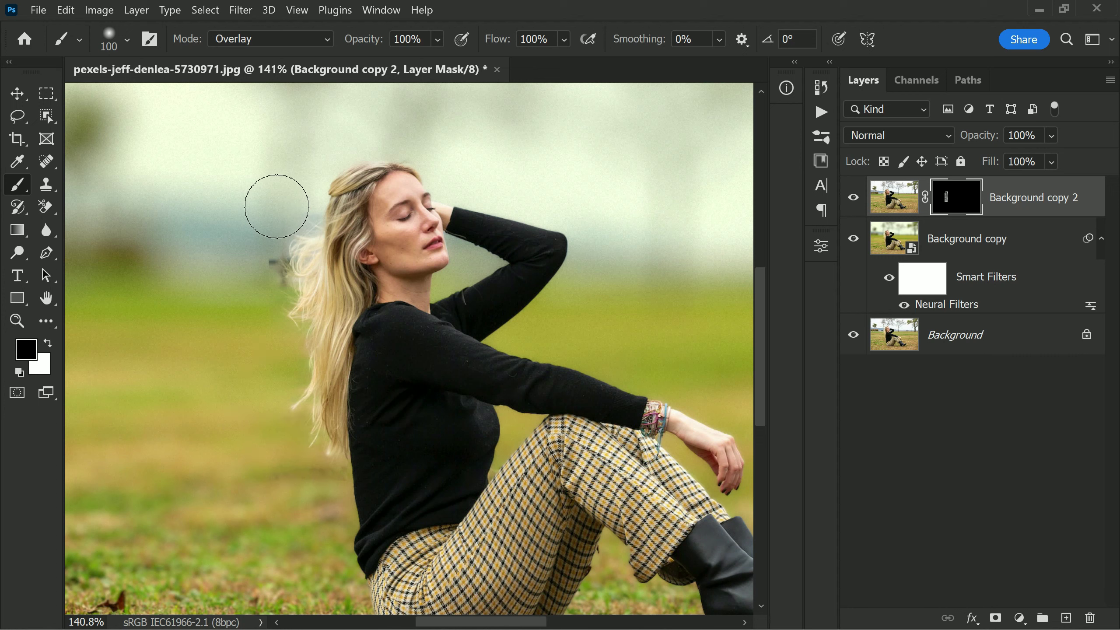
pyautogui.moveTo(252, 260)
pyautogui.mouseDown()
pyautogui.moveTo(249, 250)
pyautogui.moveTo(268, 276)
pyautogui.moveTo(249, 276)
pyautogui.mouseUp()
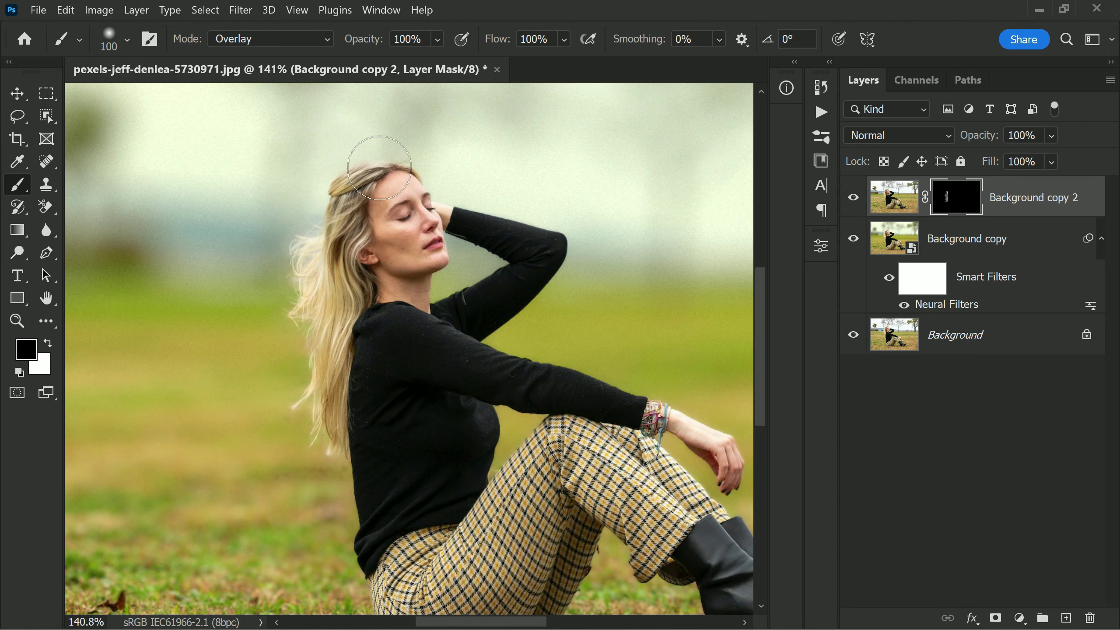
pyautogui.scroll(-2, 462, 243)
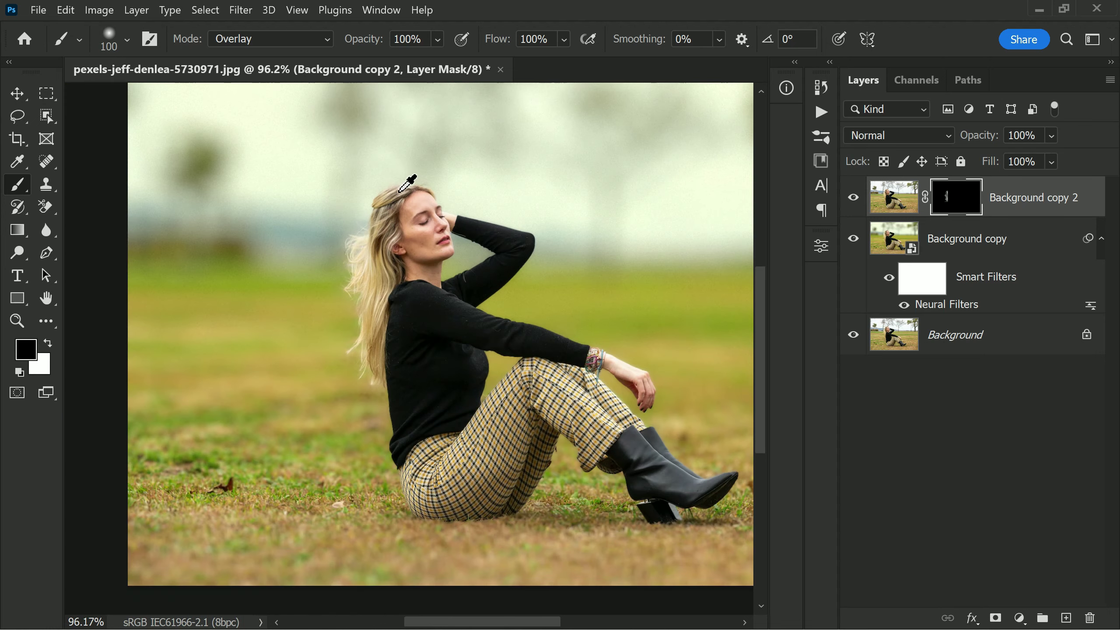
pyautogui.scroll(3, 407, 182)
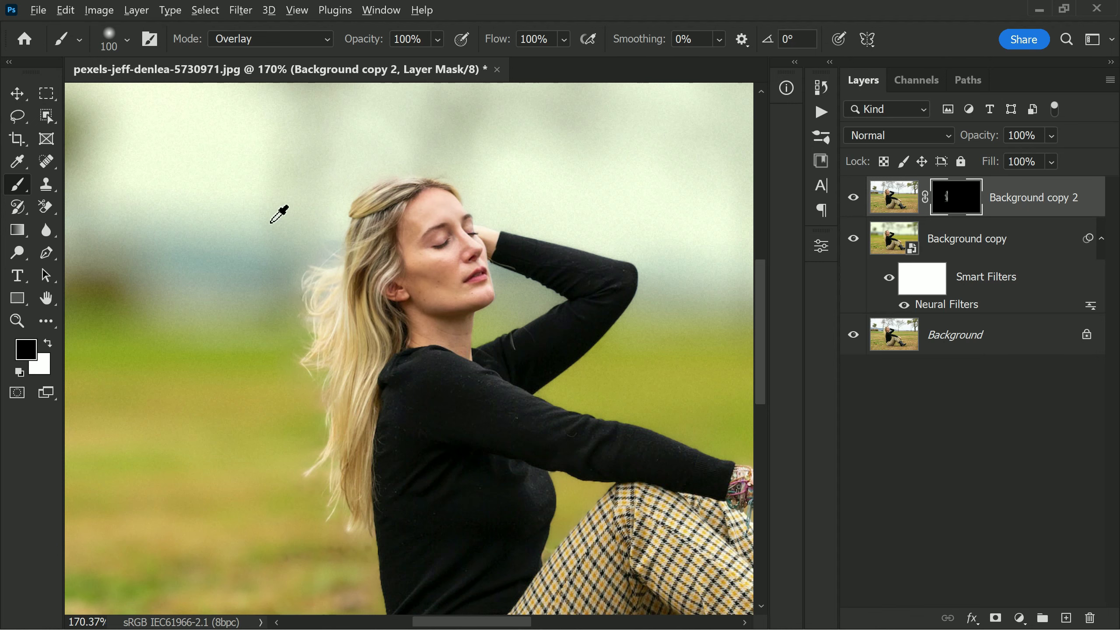
pyautogui.scroll(-1, 277, 213)
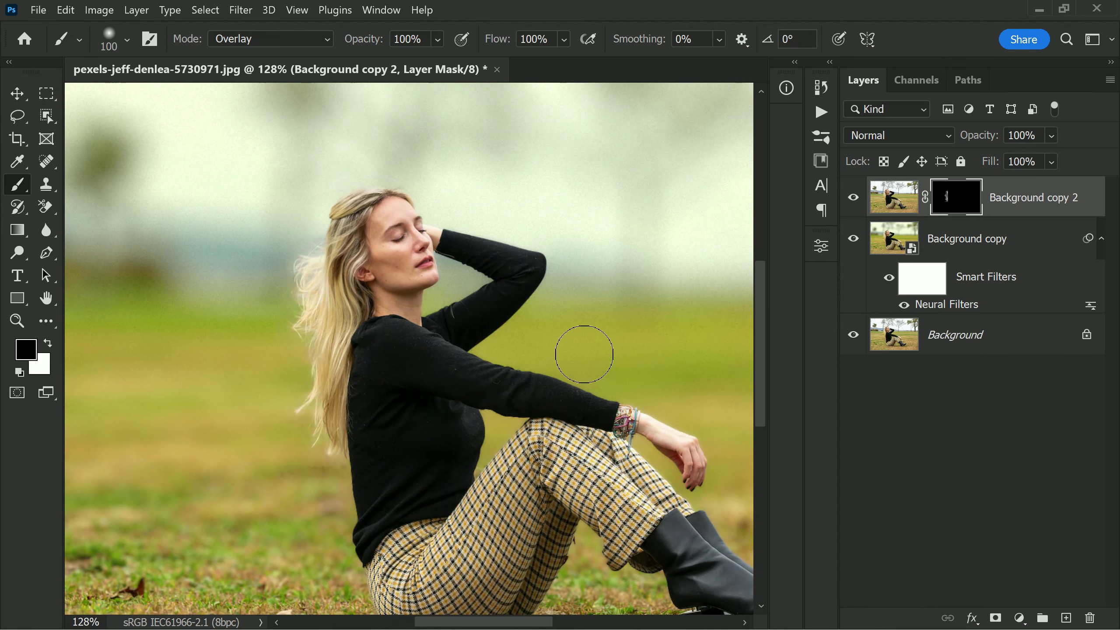
pyautogui.scroll(-1, 522, 196)
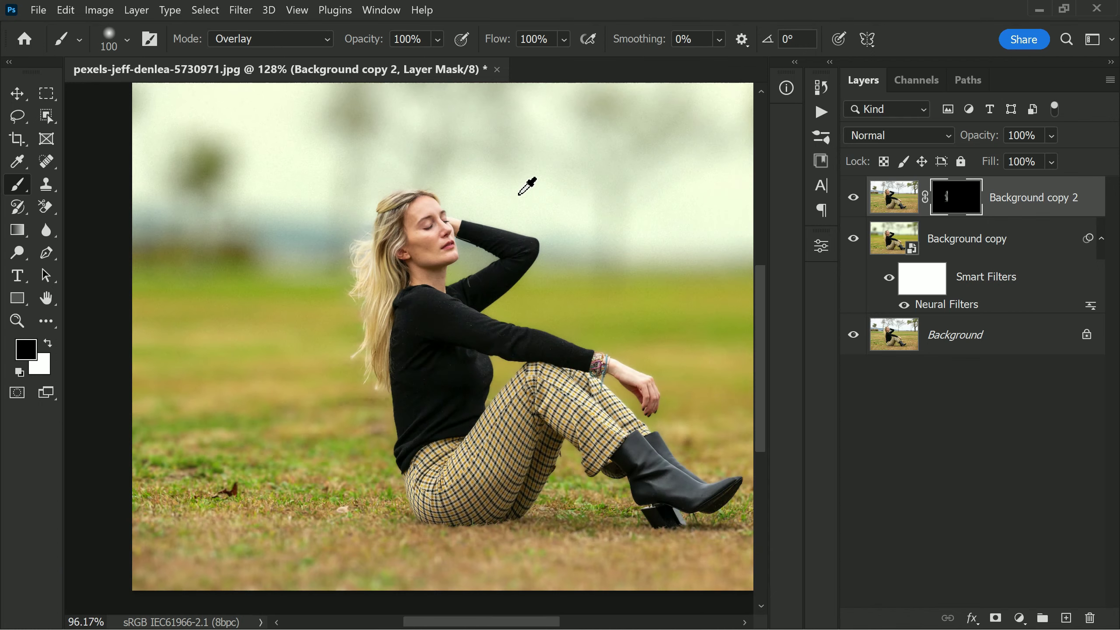
pyautogui.scroll(-1, 523, 197)
pyautogui.scroll(-1, 592, 274)
pyautogui.scroll(-1, 593, 292)
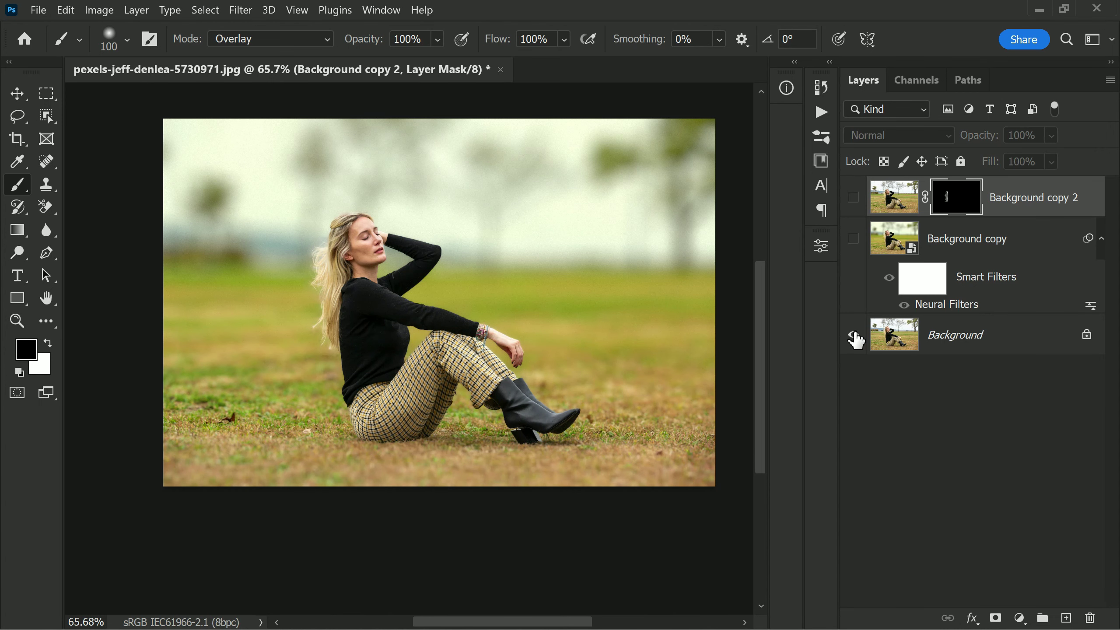
pyautogui.keyDown('alt'); pyautogui.click(855, 338); pyautogui.keyUp('alt')
pyautogui.keyDown('alt'); pyautogui.click(855, 339); pyautogui.keyUp('alt')
pyautogui.keyDown('alt'); pyautogui.click(855, 339); pyautogui.keyUp('alt')
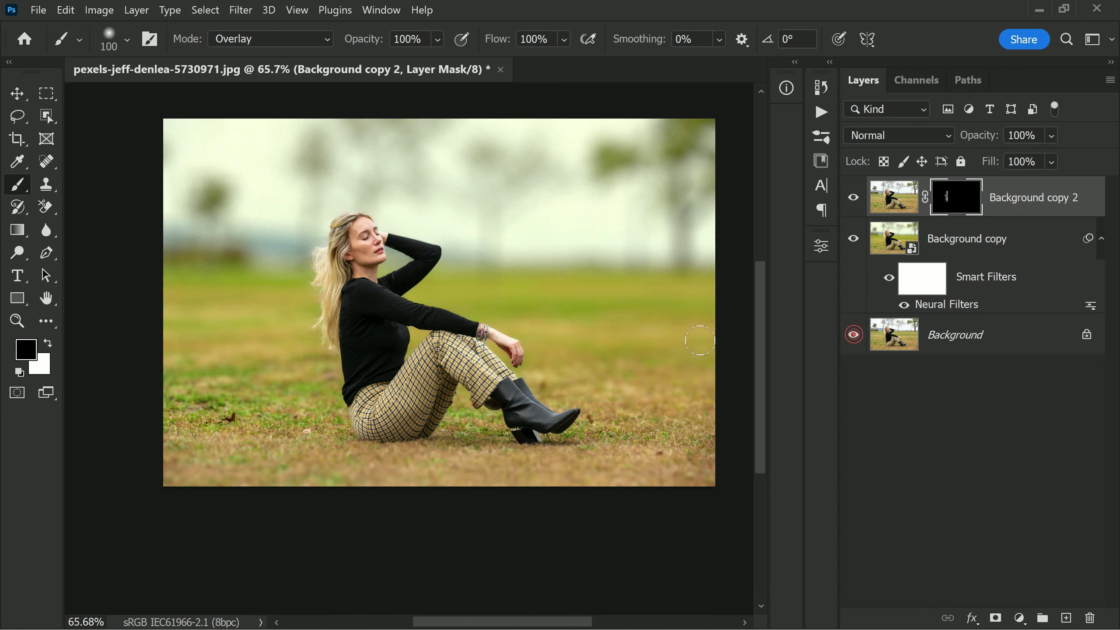
pyautogui.scroll(1, 586, 340)
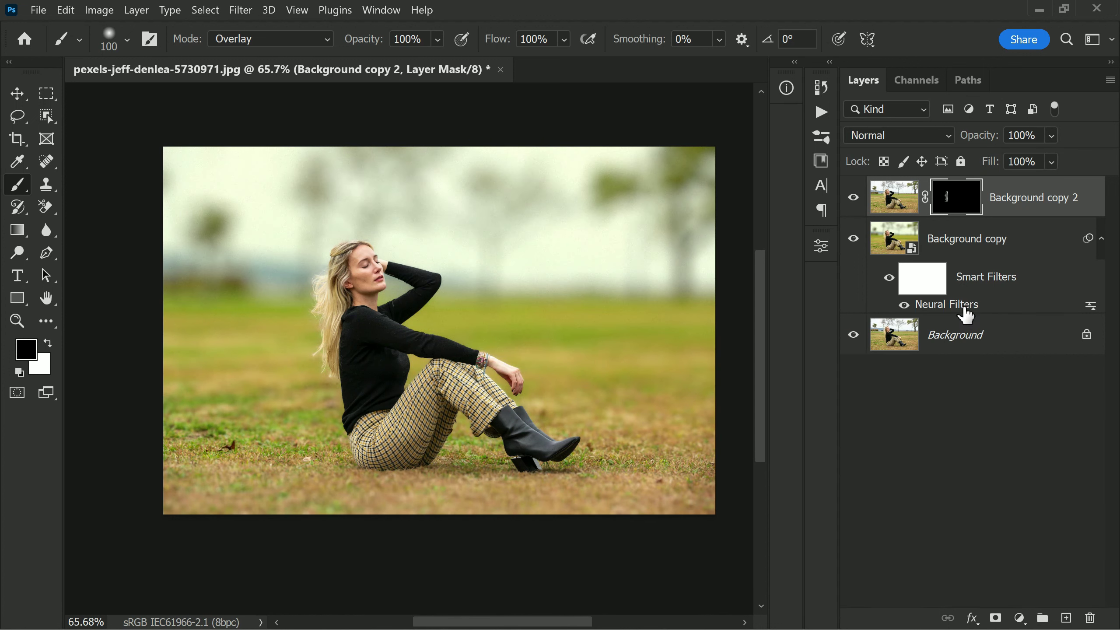
# Step: Reopen Depth Blur on Background copy, set Haze to 41 and Temp to -10, and apply
pyautogui.doubleClick(965, 311)
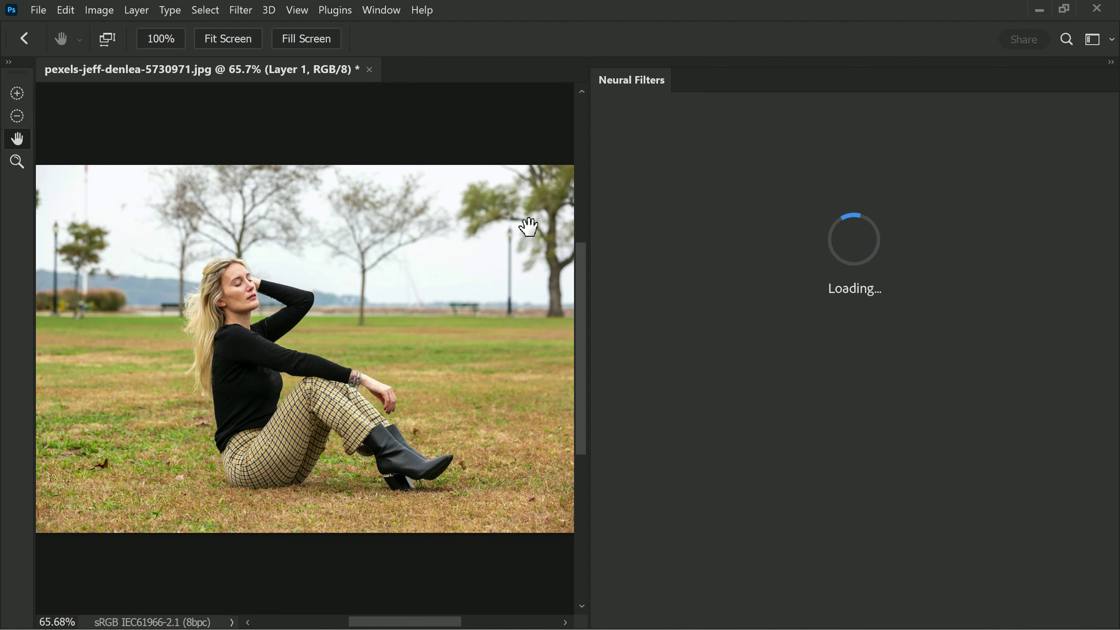
pyautogui.scroll(-6, 966, 393)
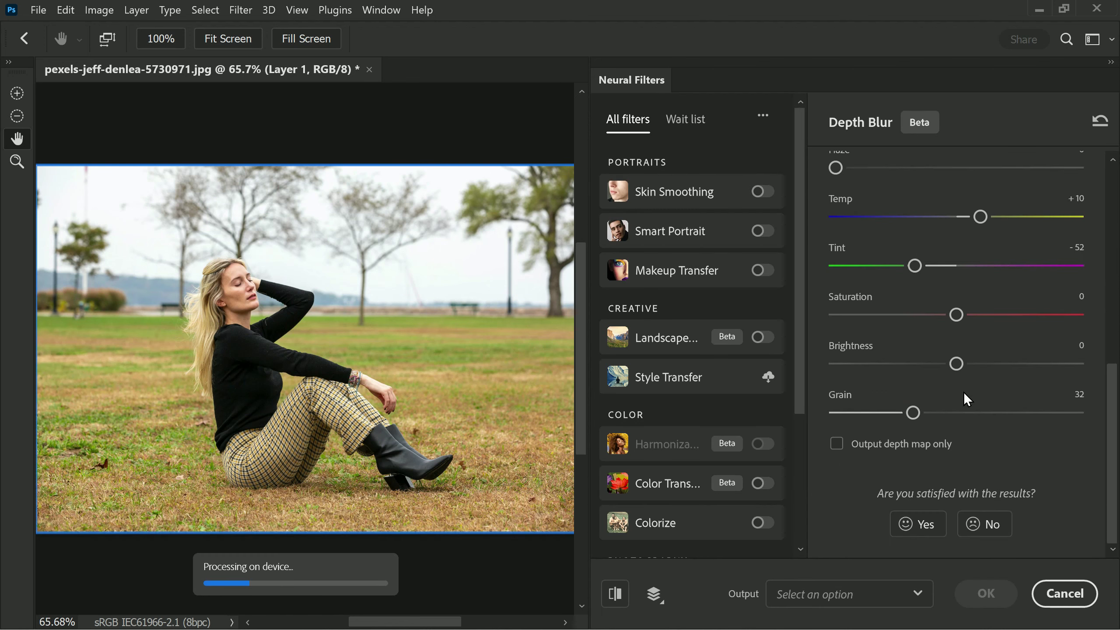
pyautogui.scroll(2, 959, 380)
pyautogui.click(907, 257)
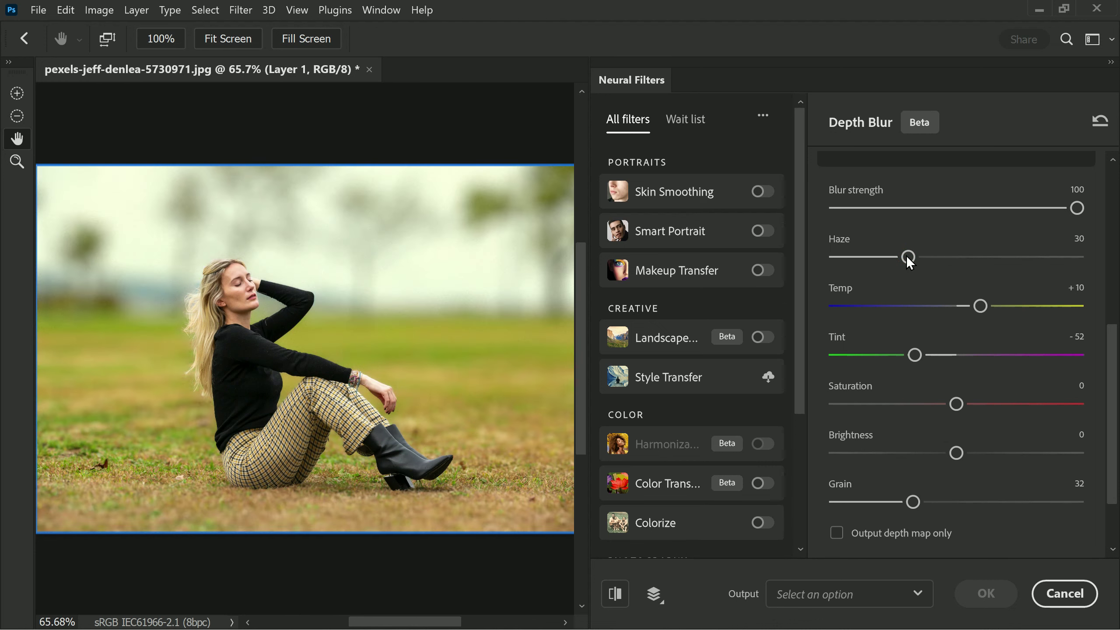
pyautogui.click(907, 257)
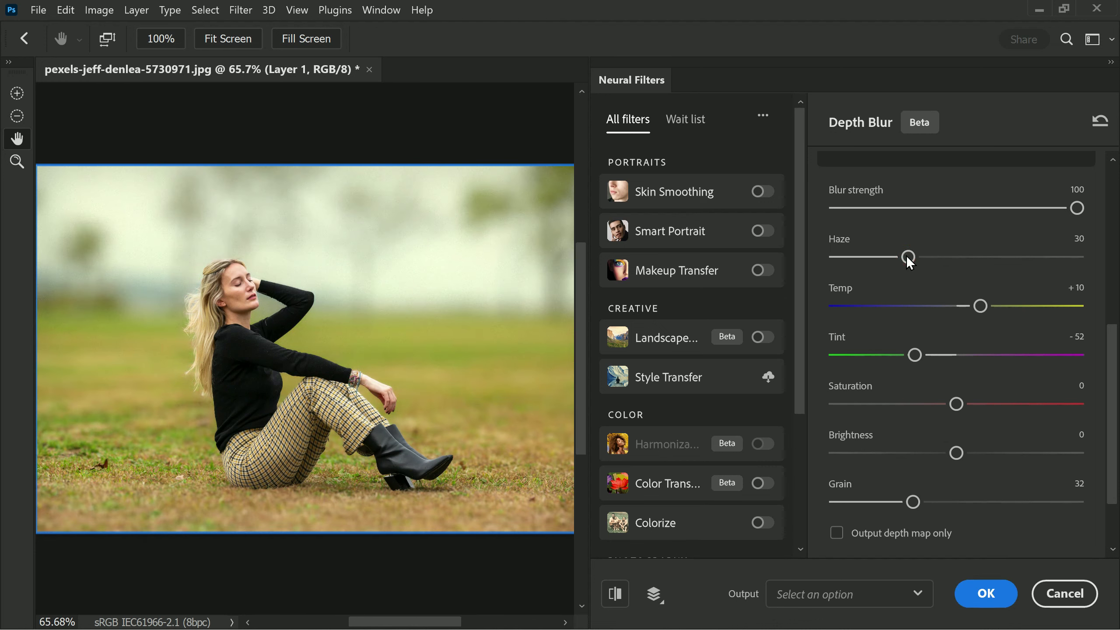
pyautogui.moveTo(906, 255); pyautogui.dragTo(913, 257)
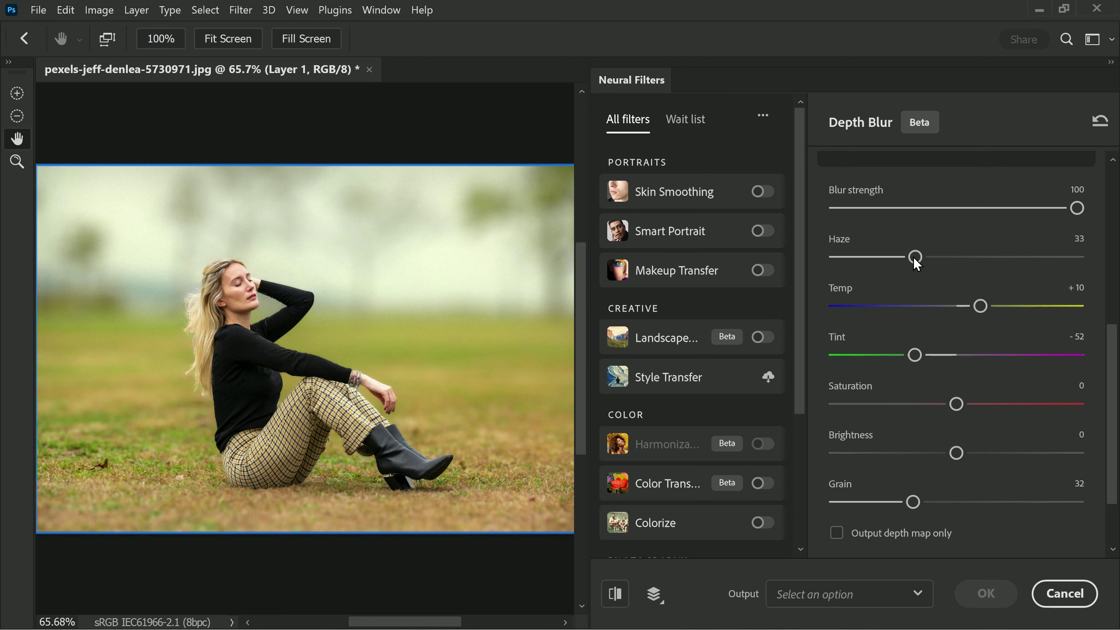
pyautogui.moveTo(915, 258); pyautogui.dragTo(933, 266)
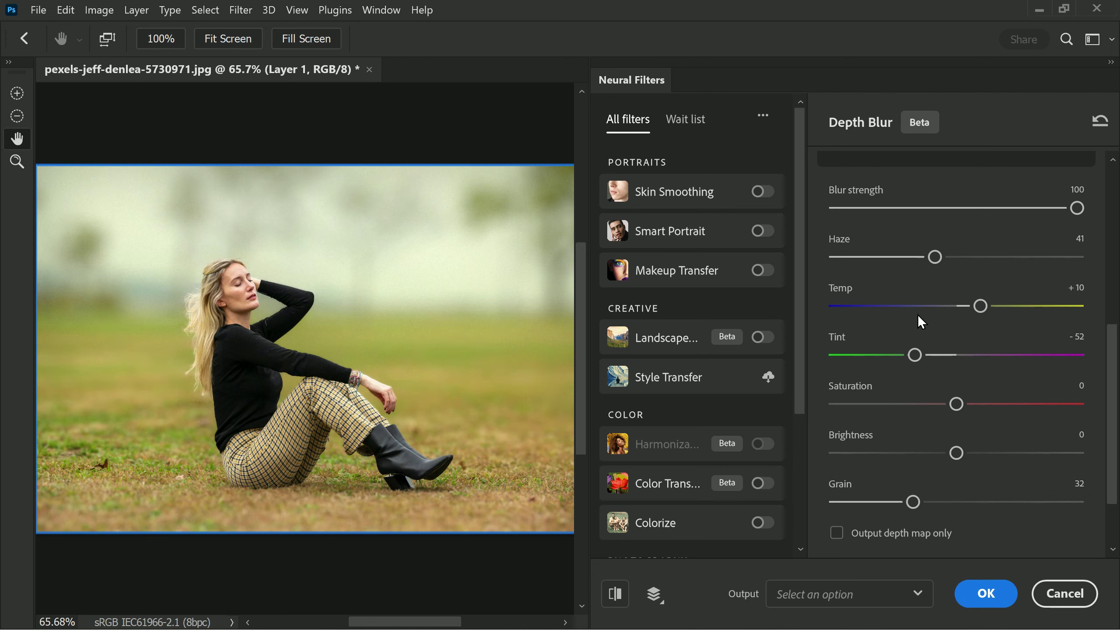
pyautogui.click(932, 305)
pyautogui.click(984, 595)
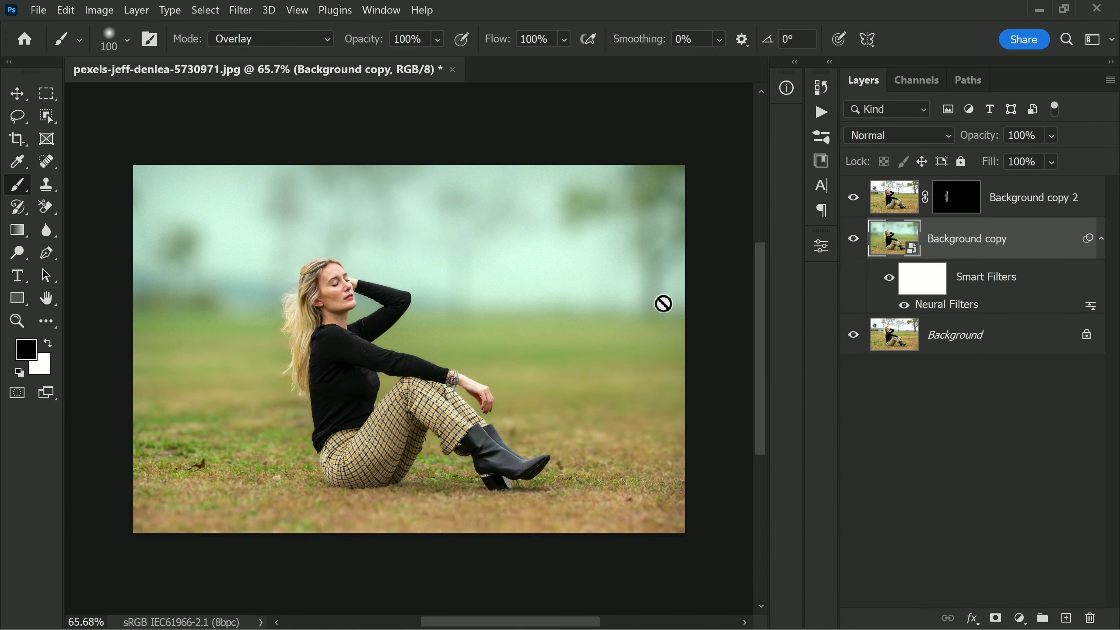
# Step: Deselect the layer and toggle the original photo to compare it with the hazy, blurred result
pyautogui.click(926, 459)
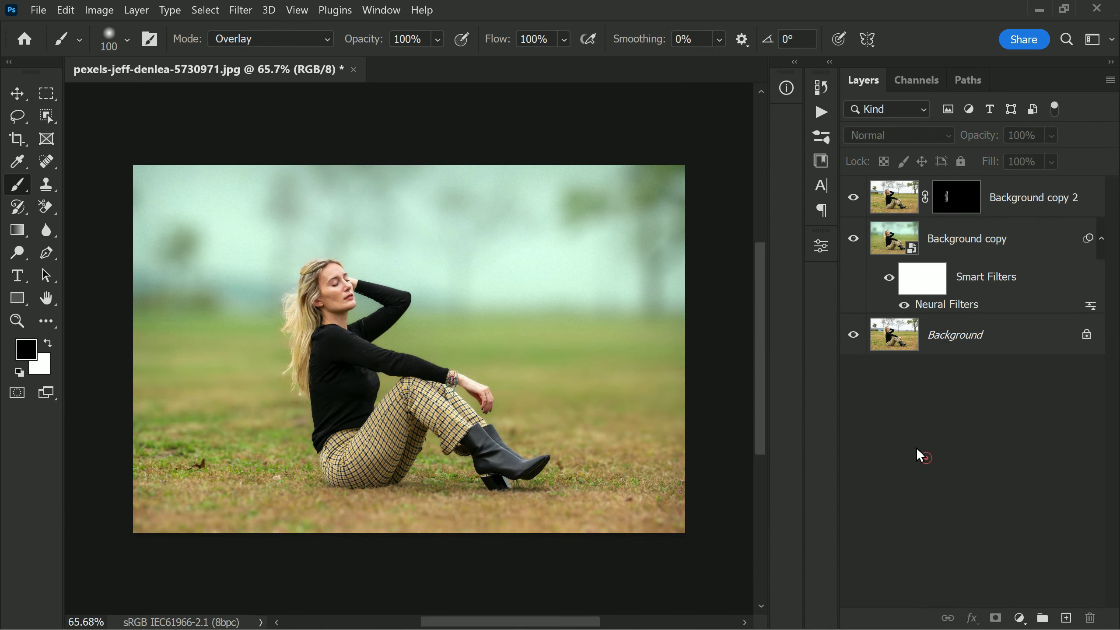
pyautogui.keyDown('alt'); pyautogui.click(851, 337); pyautogui.keyUp('alt')
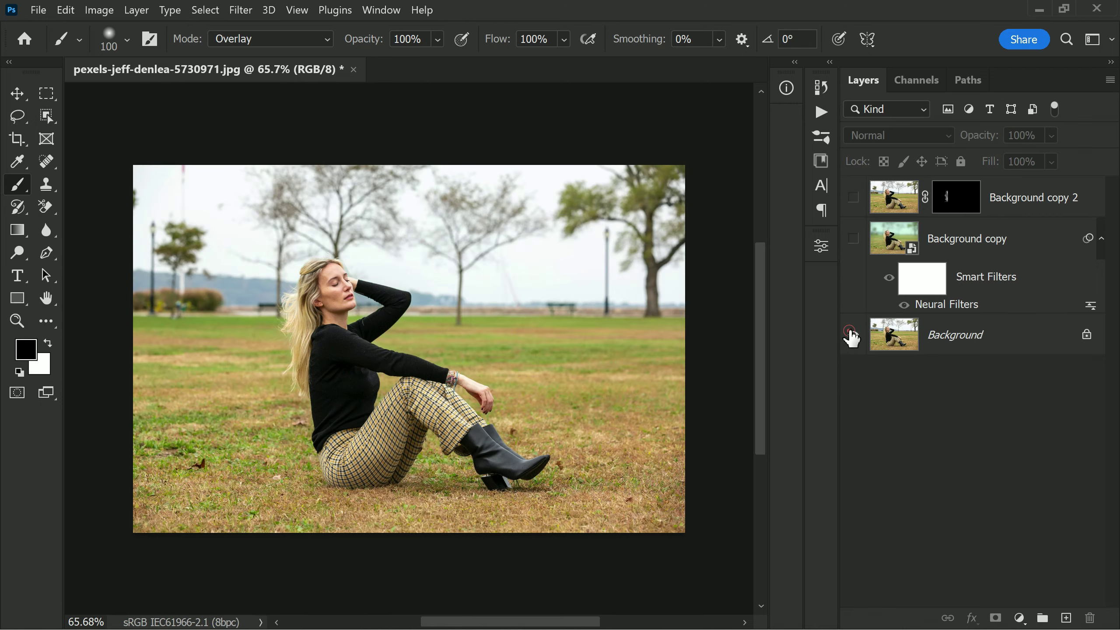
pyautogui.keyDown('alt'); pyautogui.click(851, 337); pyautogui.keyUp('alt')
pyautogui.keyDown('alt'); pyautogui.click(849, 337); pyautogui.keyUp('alt')
pyautogui.keyDown('alt'); pyautogui.click(844, 338); pyautogui.keyUp('alt')
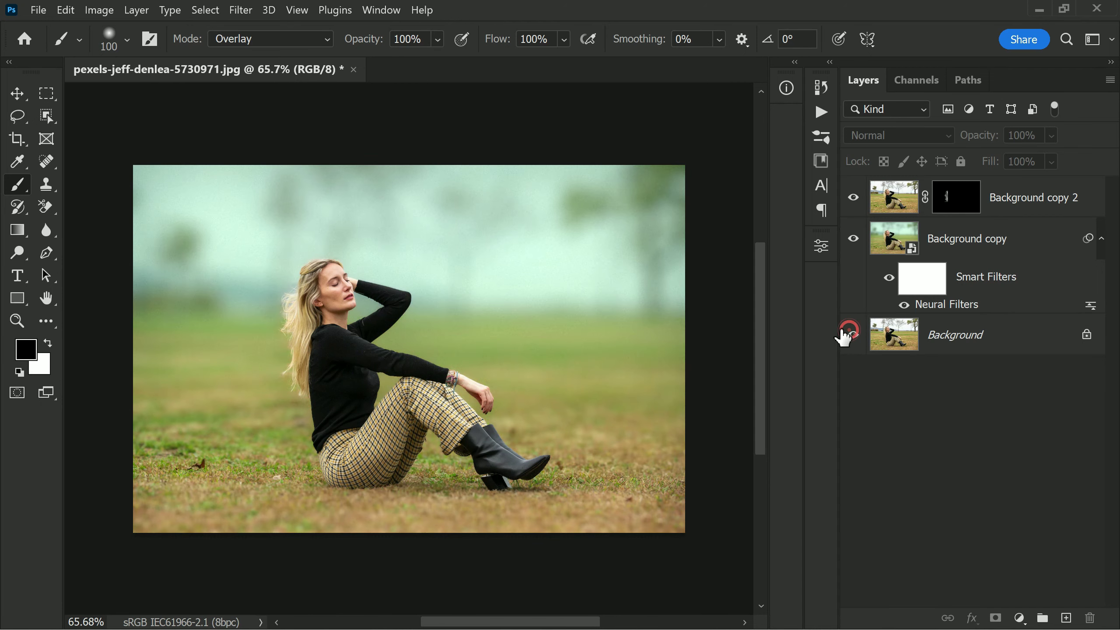